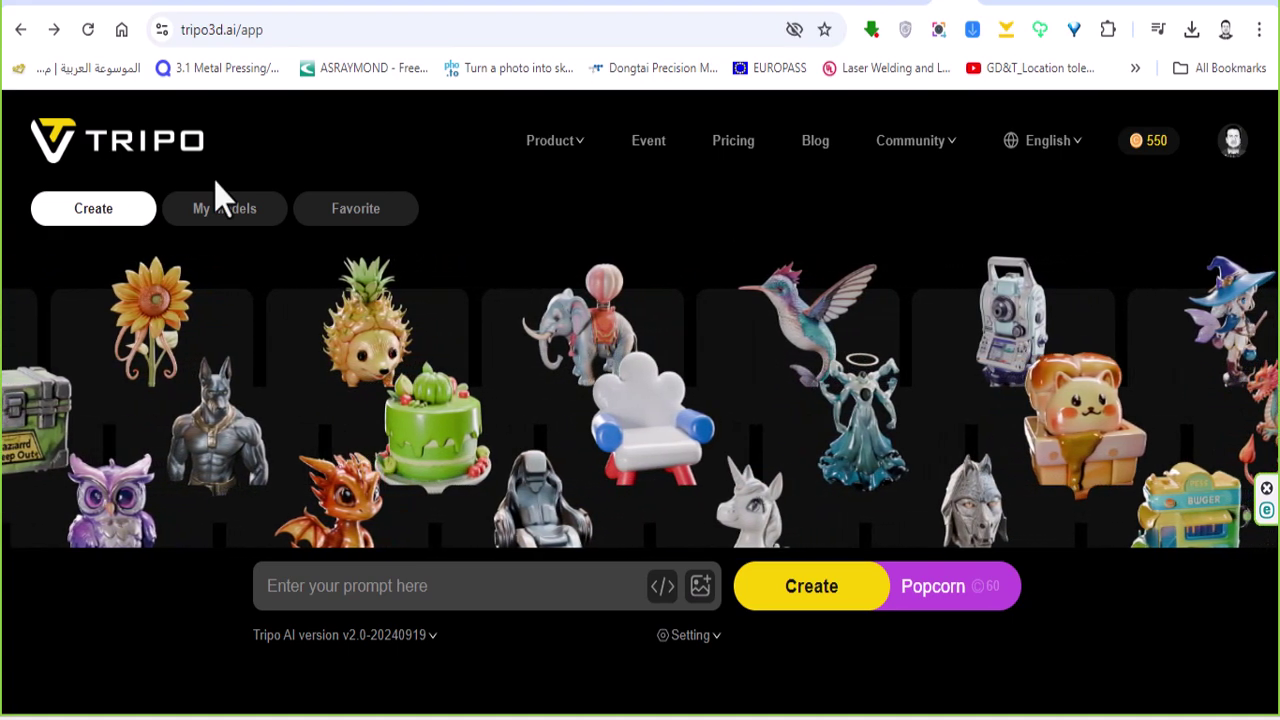
- Browse the interface language list and the jerrycan image search, then return to Tripo
left_click(1047, 140)
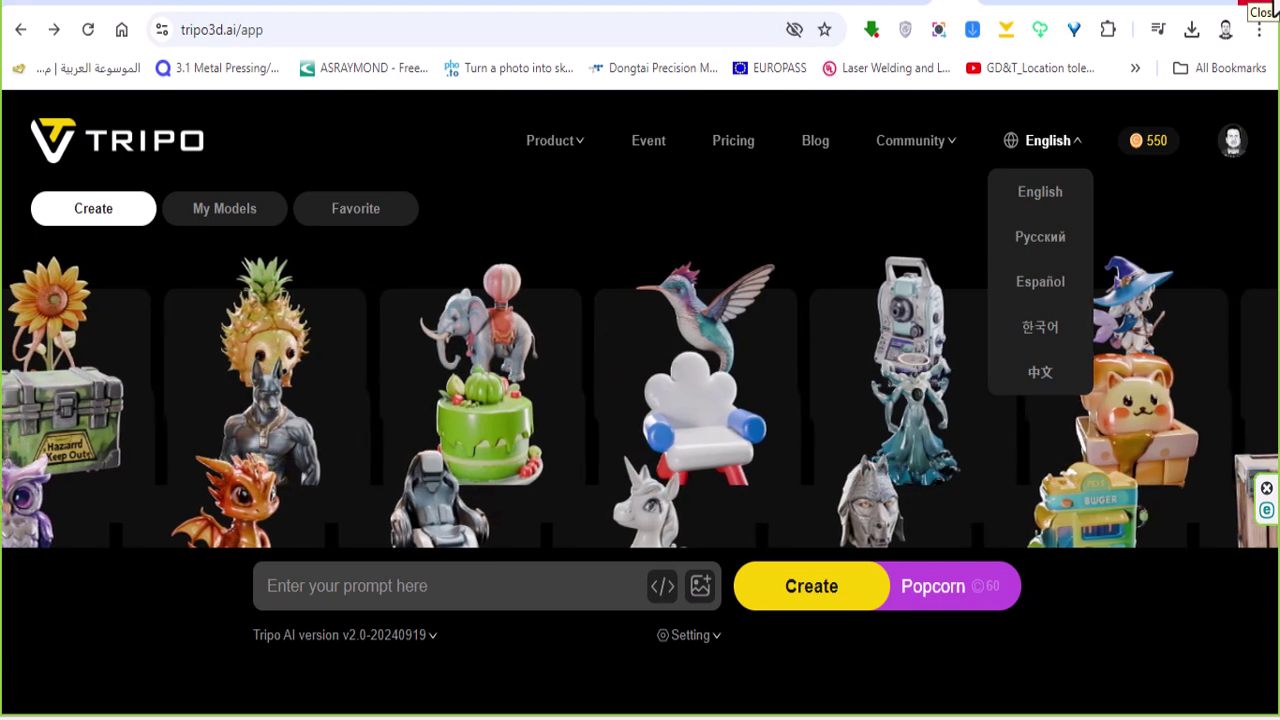
left_click(330, 668)
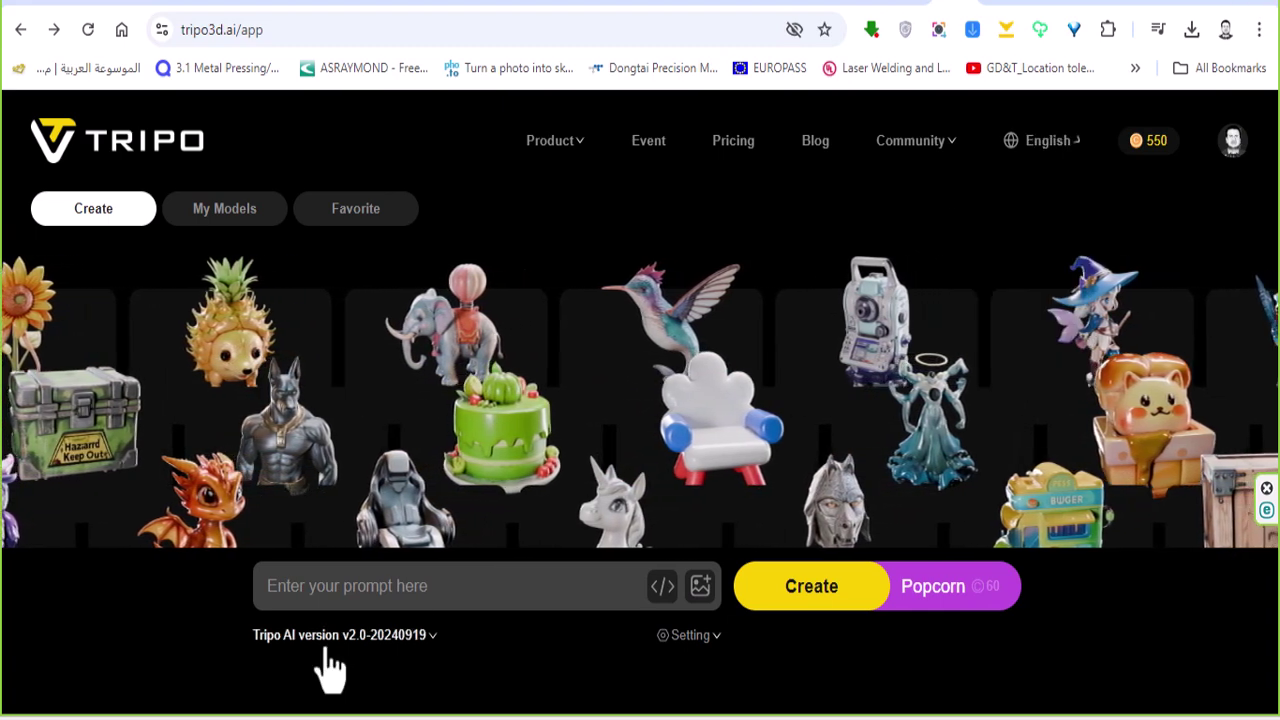
left_click(1000, 3)
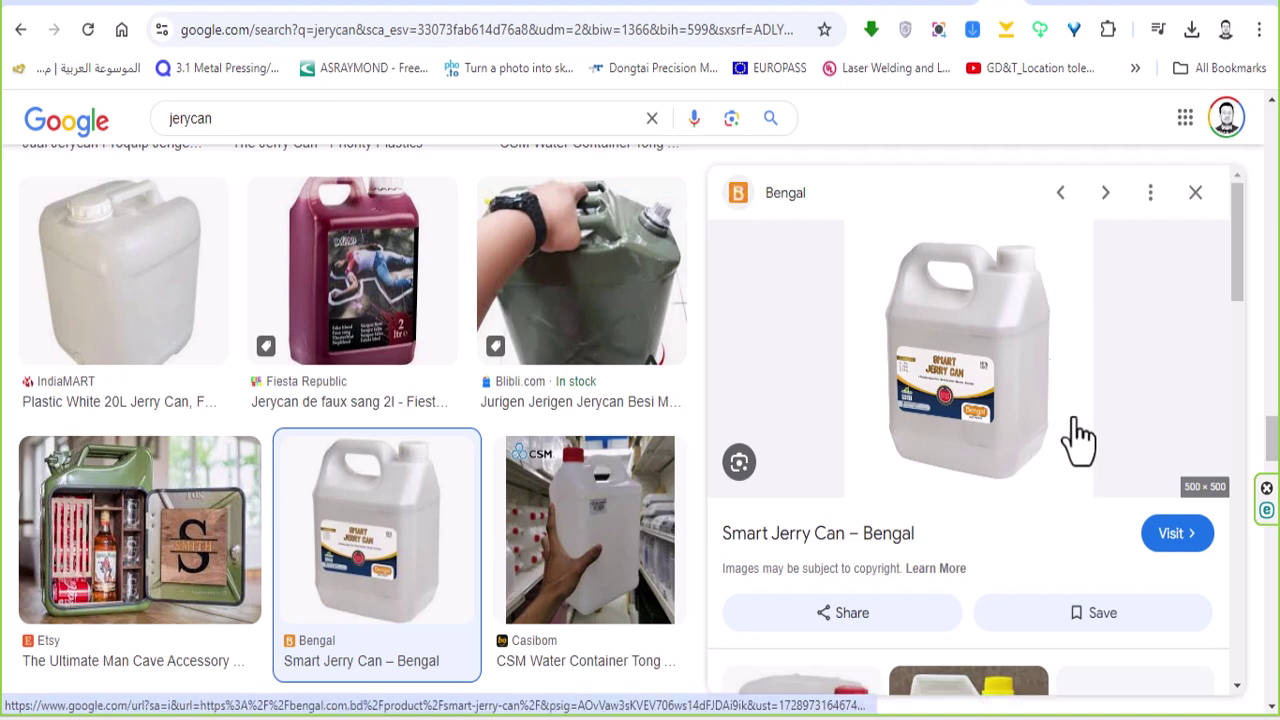
left_click(974, 3)
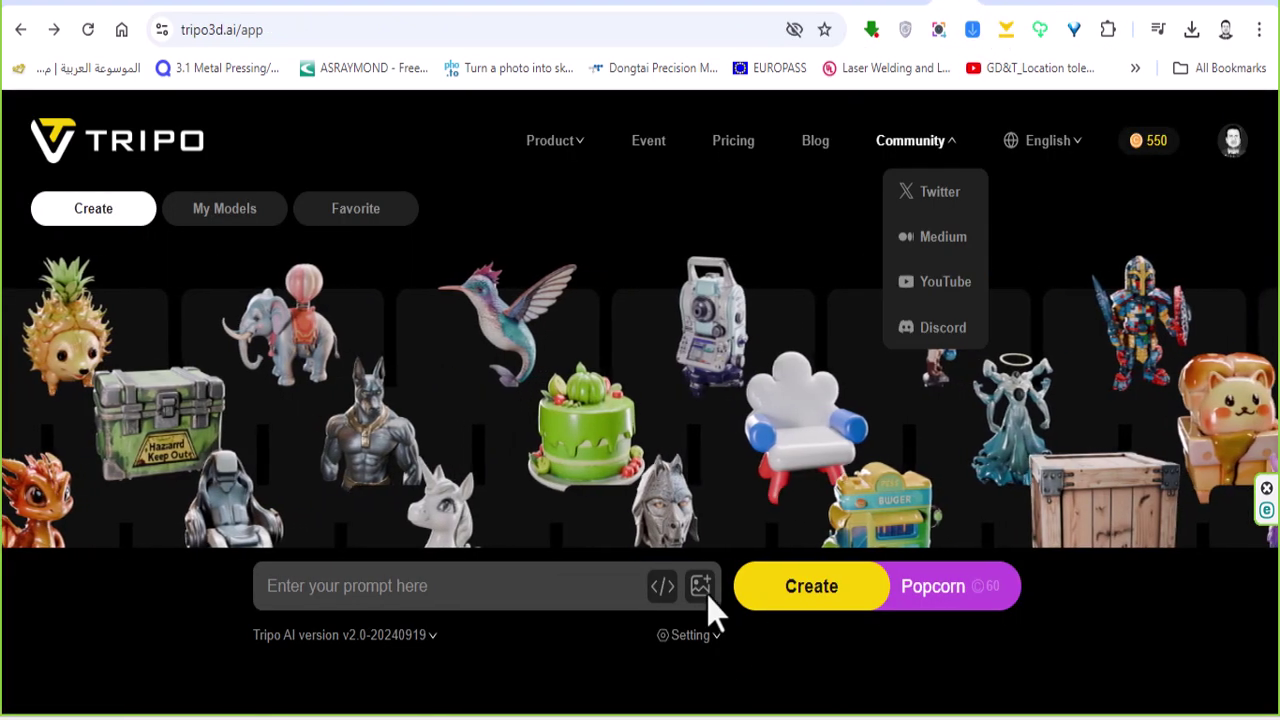
- Upload Gallon_4Ltr_74641-500x500.jpg from Downloads > ai as the single input image
left_click(701, 590)
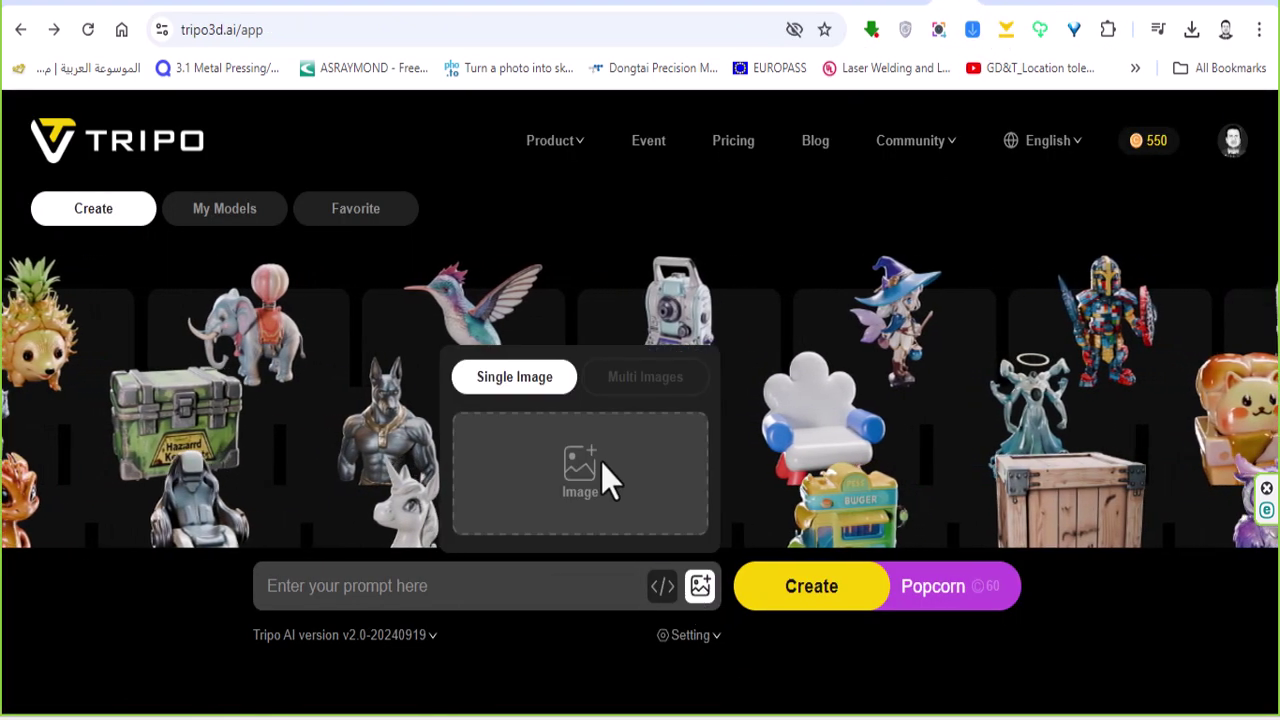
left_click(593, 488)
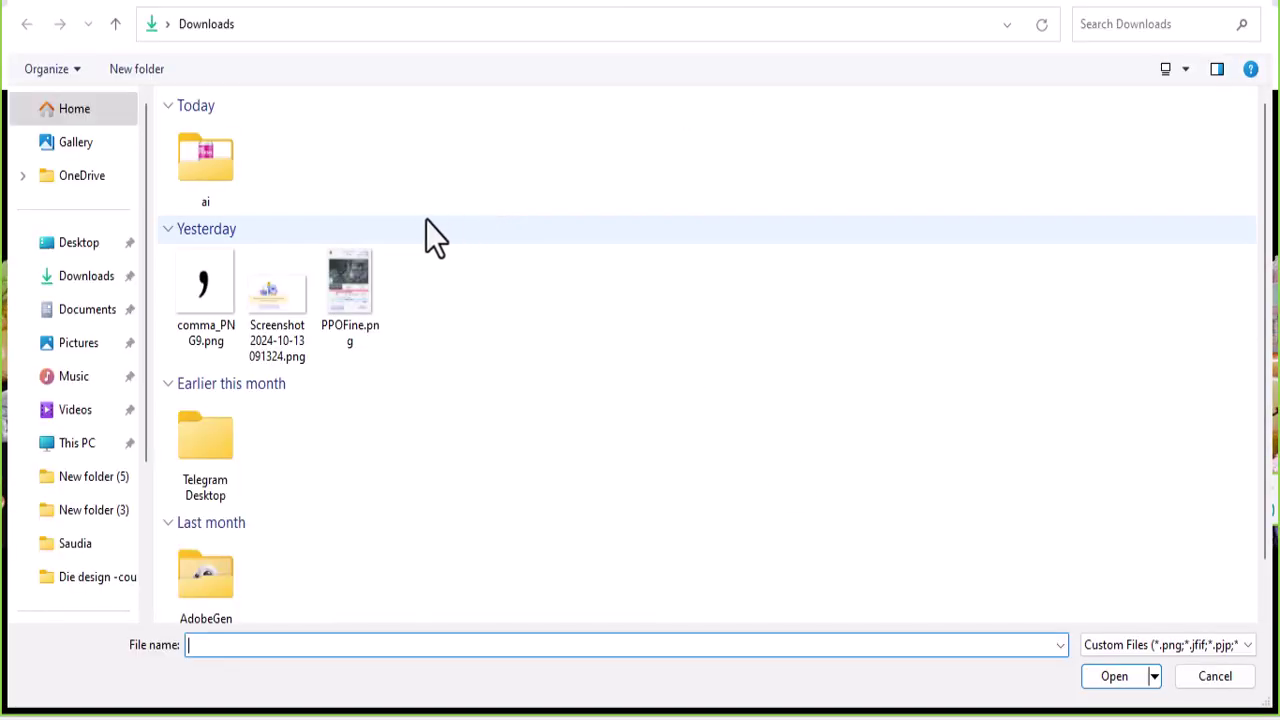
left_click(82, 311)
left_click(90, 280)
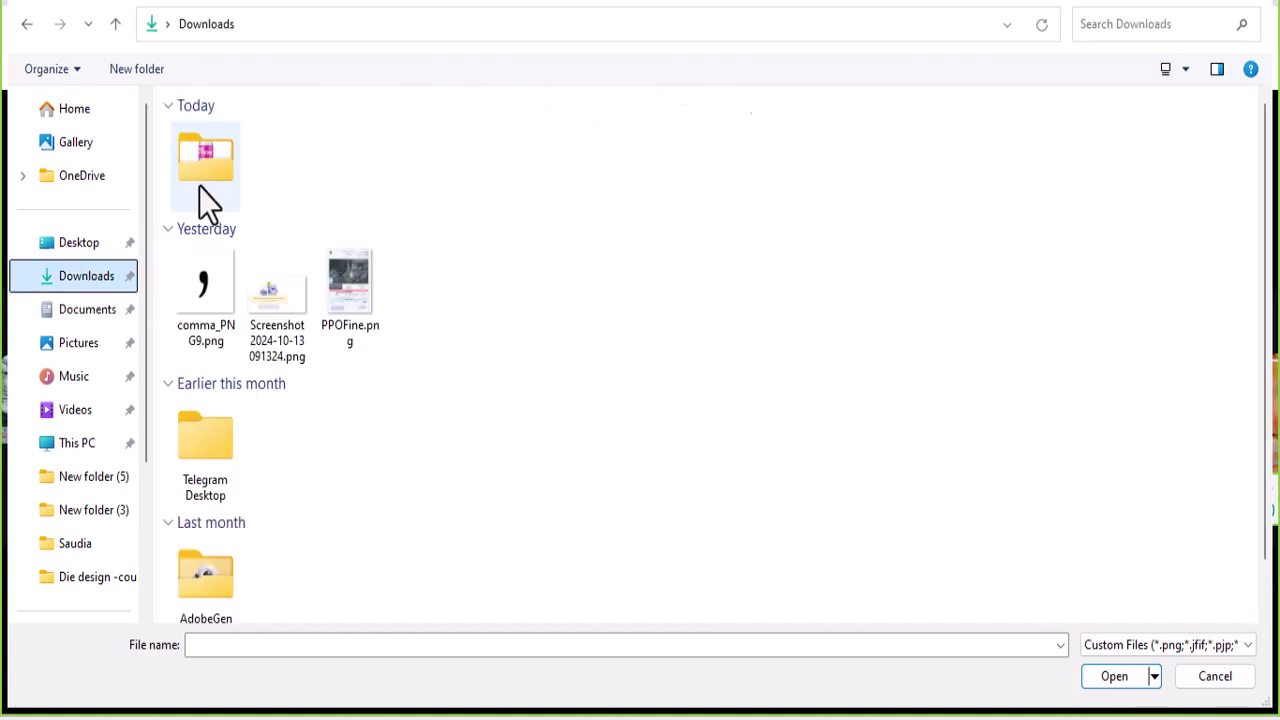
double_click(204, 161)
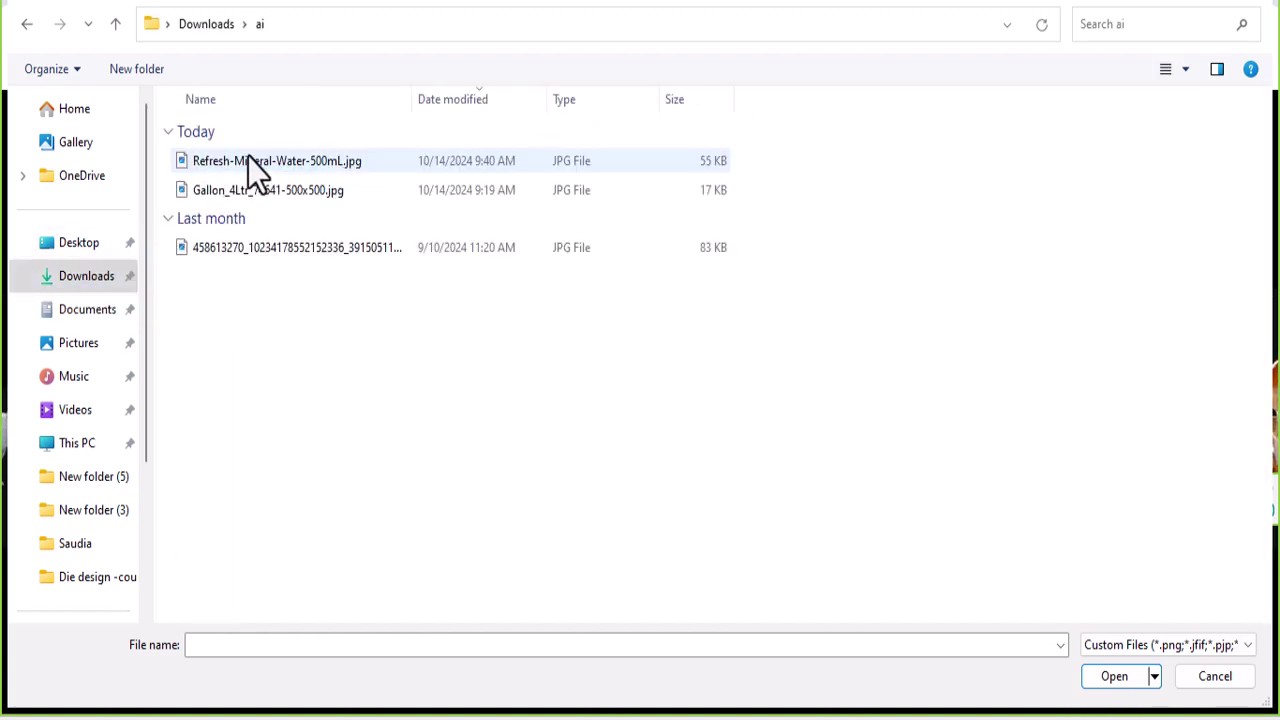
scroll(375, 283, "up", 3, "ctrl")
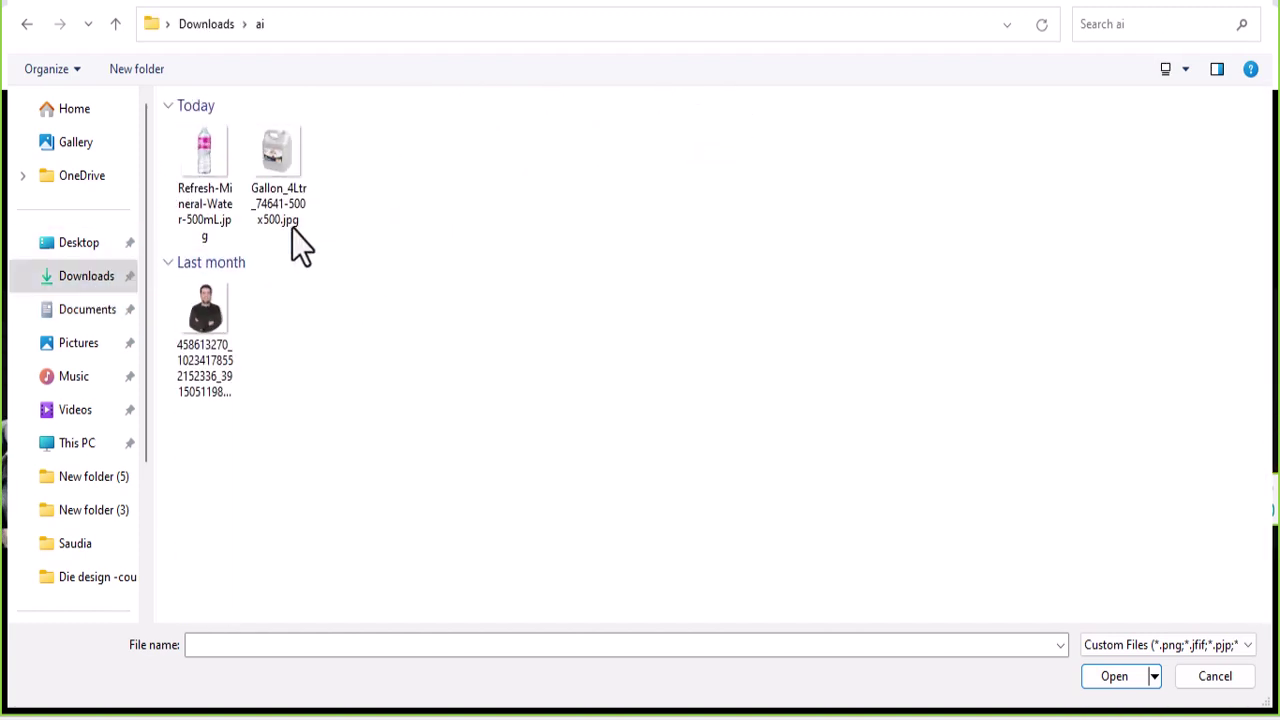
double_click(280, 170)
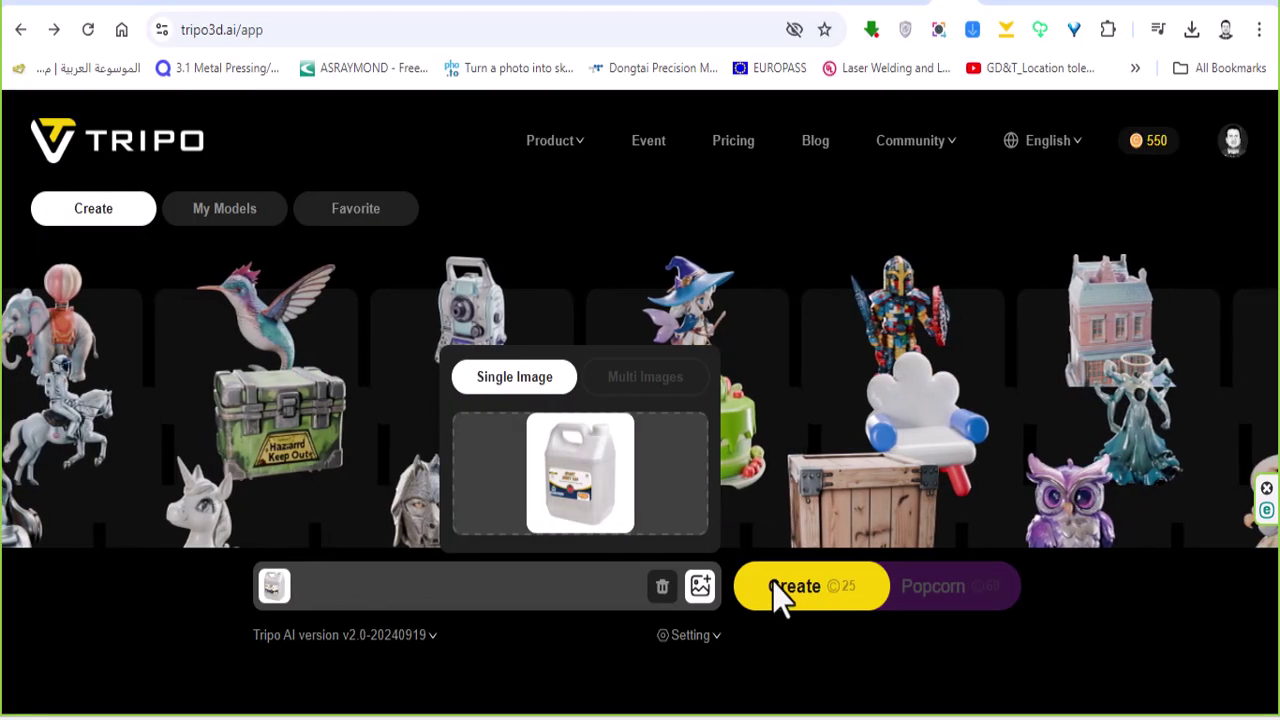
- Generate the jerrycan model, download it as an STL, and drag the file into SOLIDWORKS
left_click(780, 590)
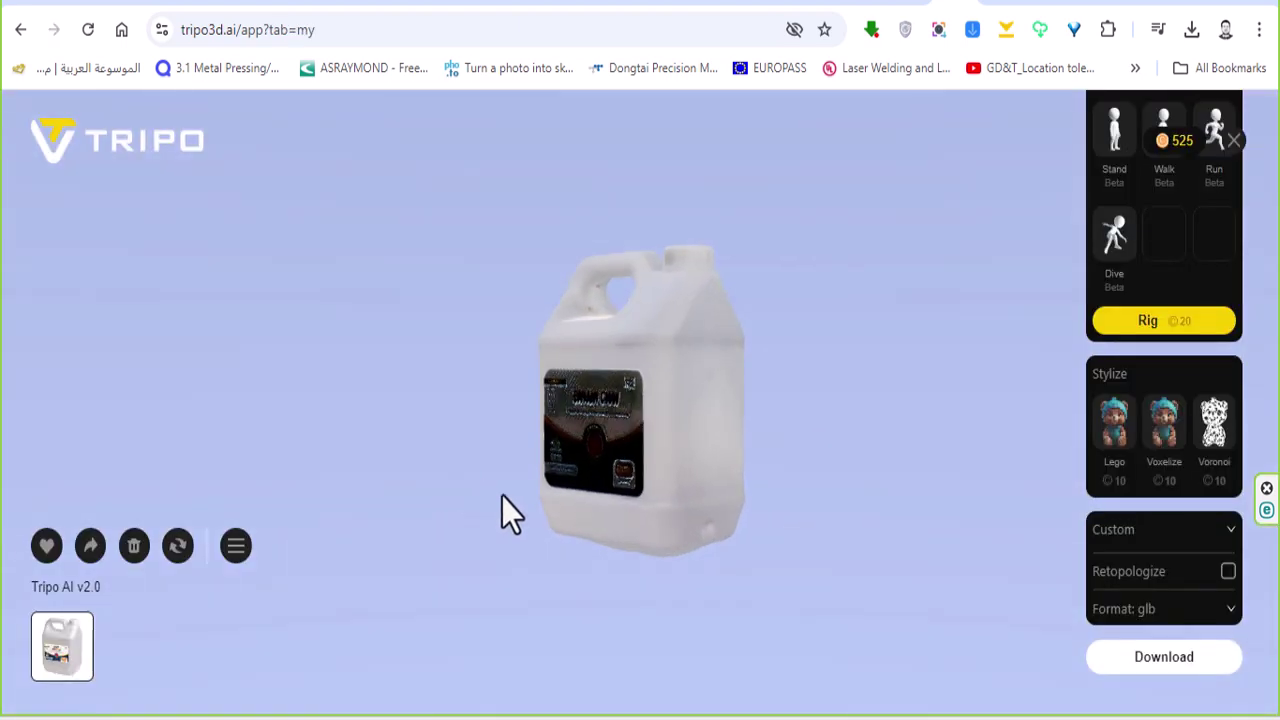
left_click_drag(500, 472, 618, 492)
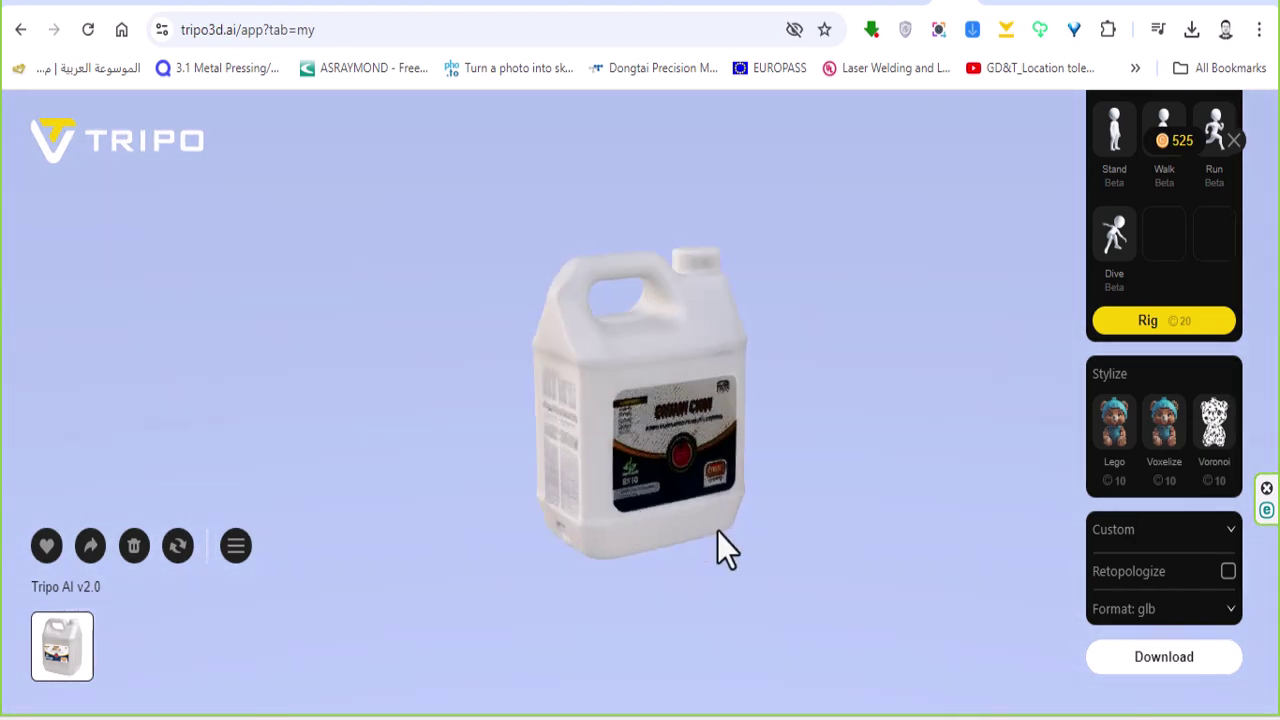
left_click(1145, 610)
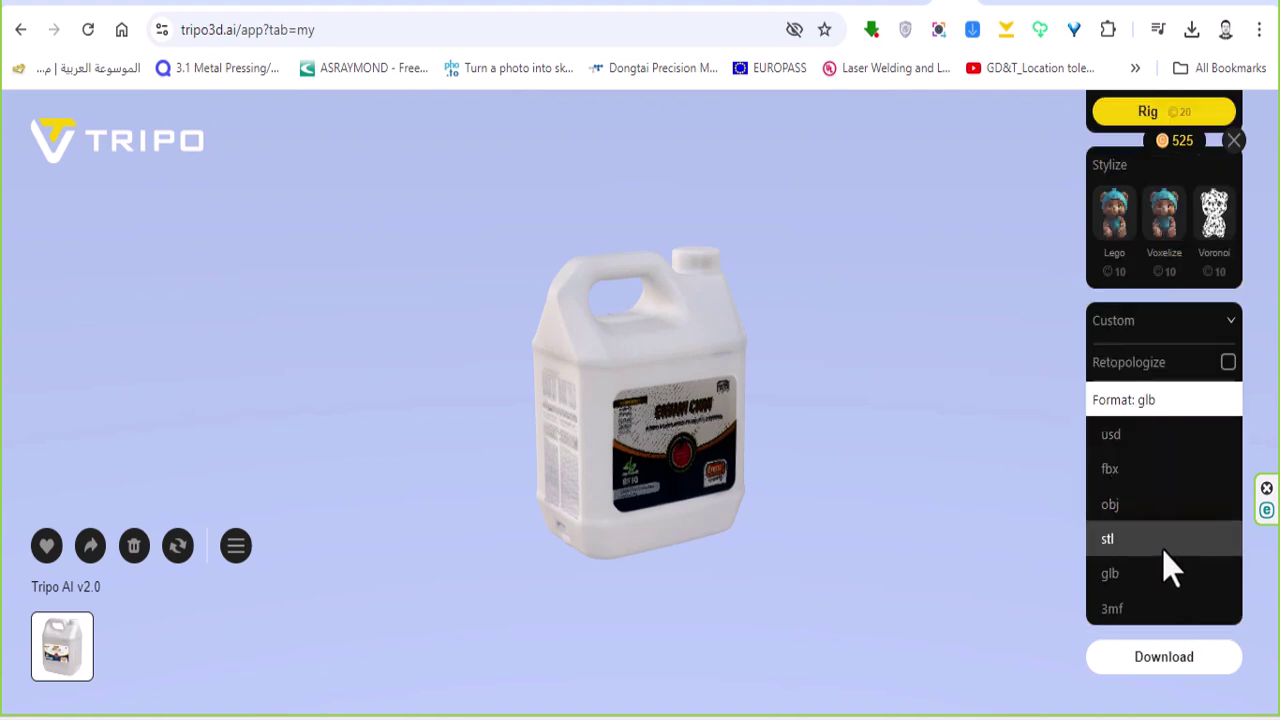
left_click(1127, 541)
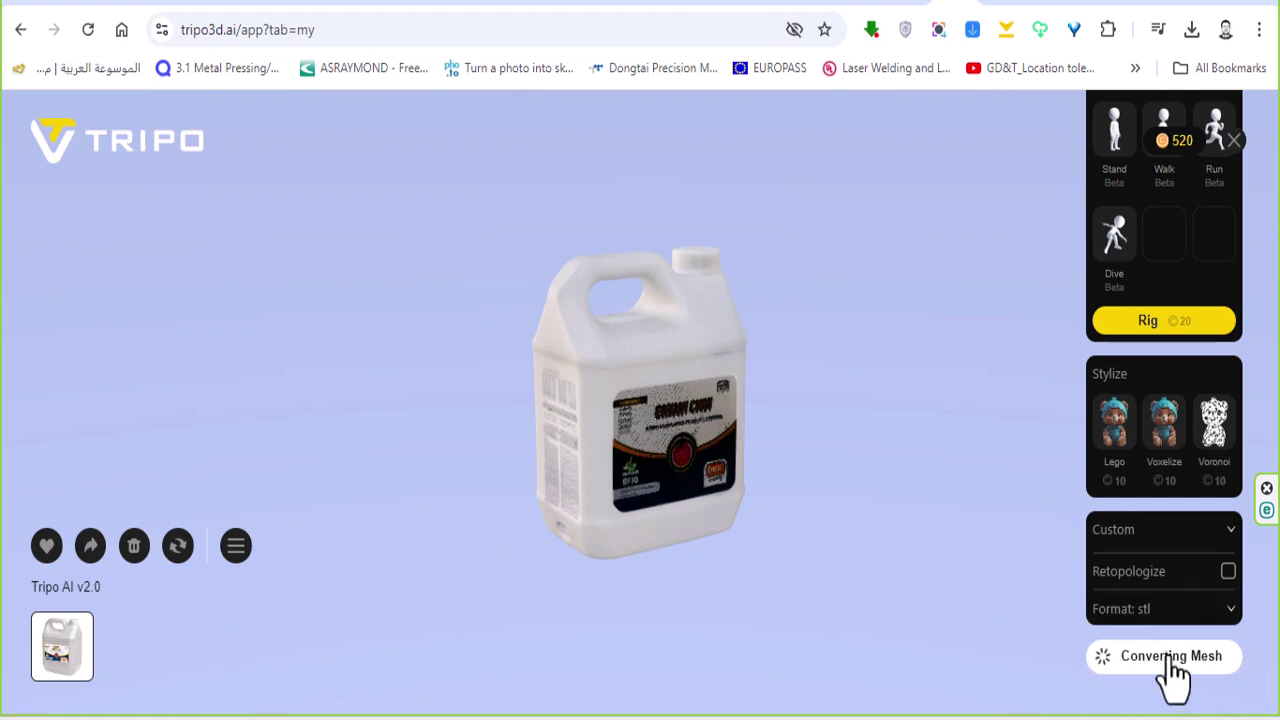
mouse_move(607, 716)
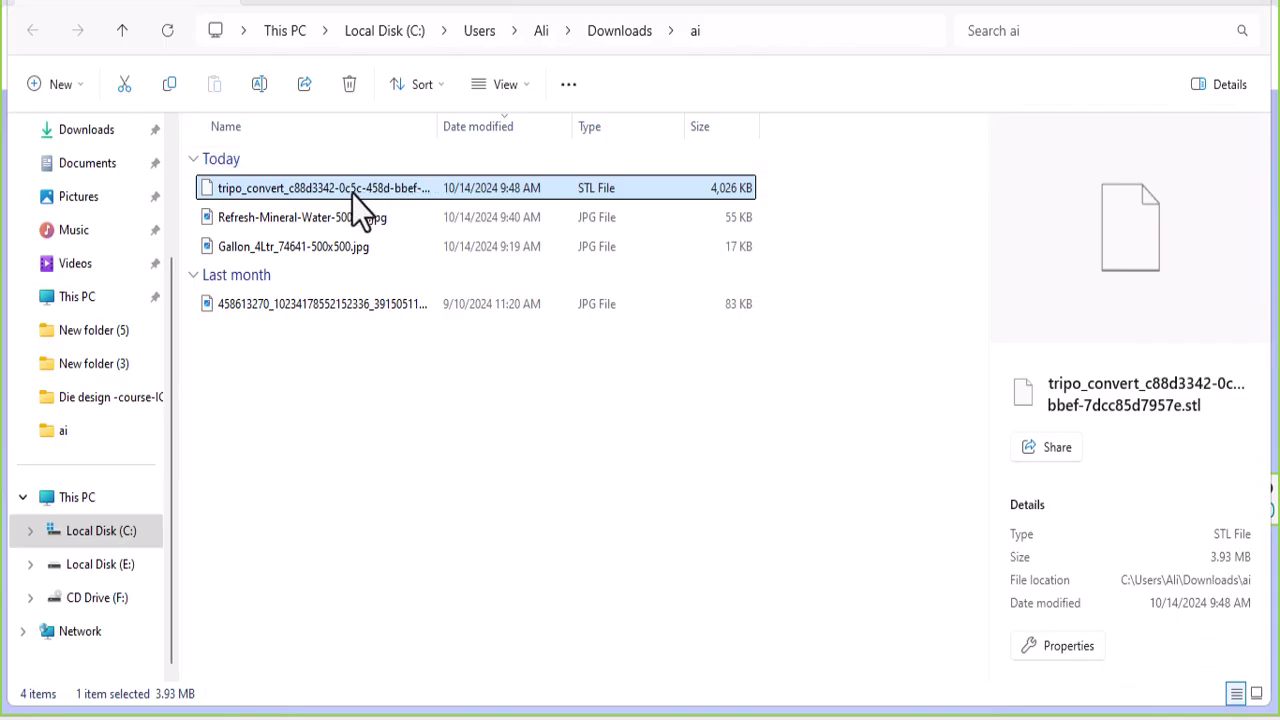
left_click_drag(352, 194, 587, 552)
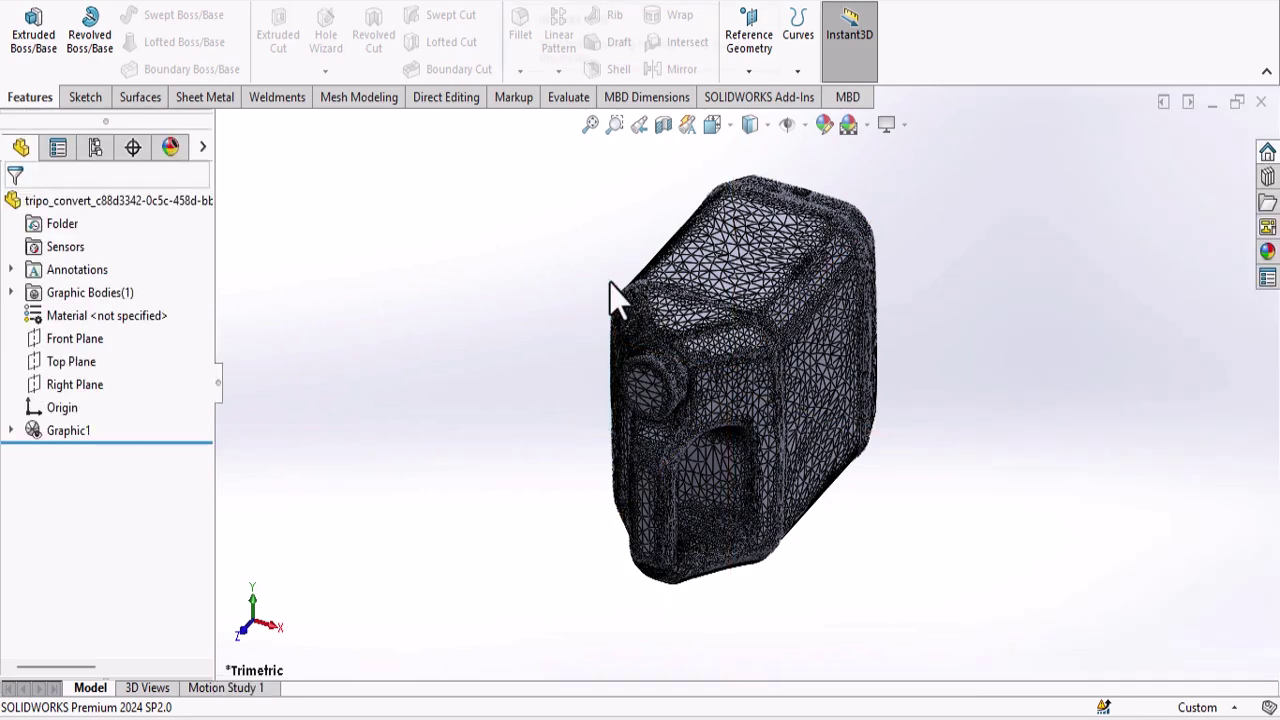
- Rotate the jerrycan mesh upright and set its display style to Shaded
middle_click_drag(869, 531, 889, 349)
key("Up")
key("Up")
key("Up")
key("Up")
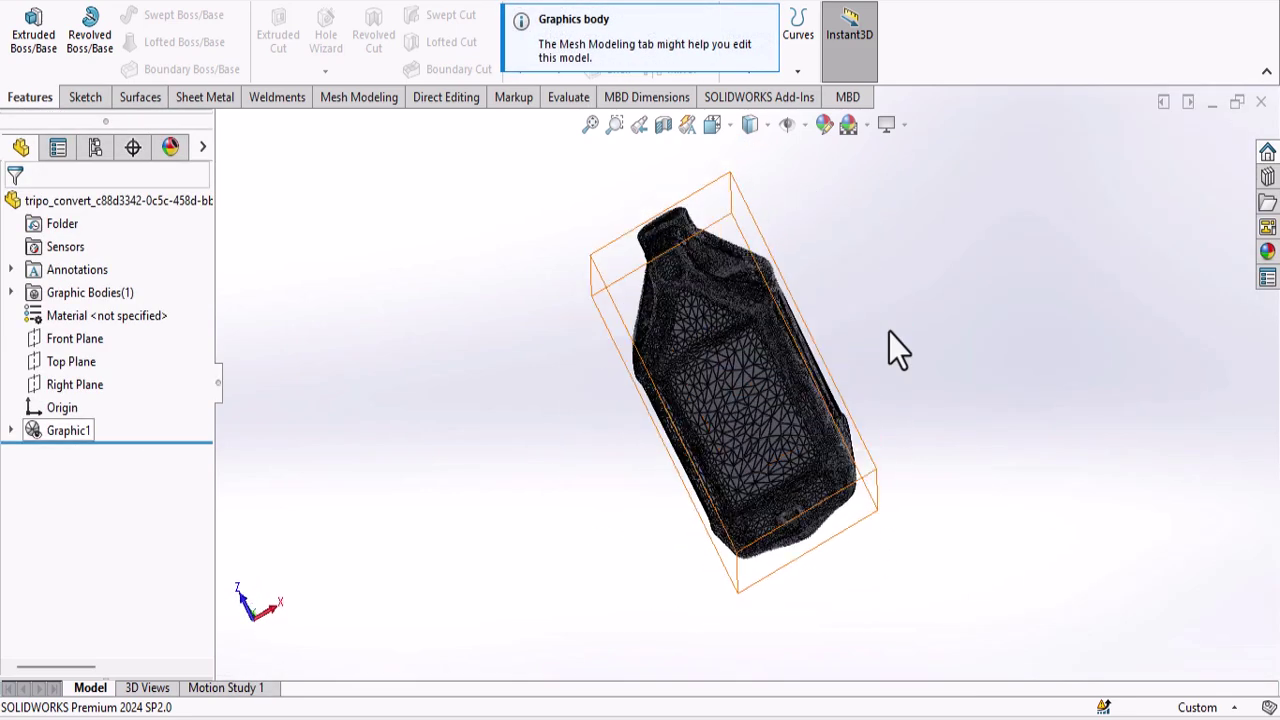
key("Left")
key("Left")
key("Left")
key("Left")
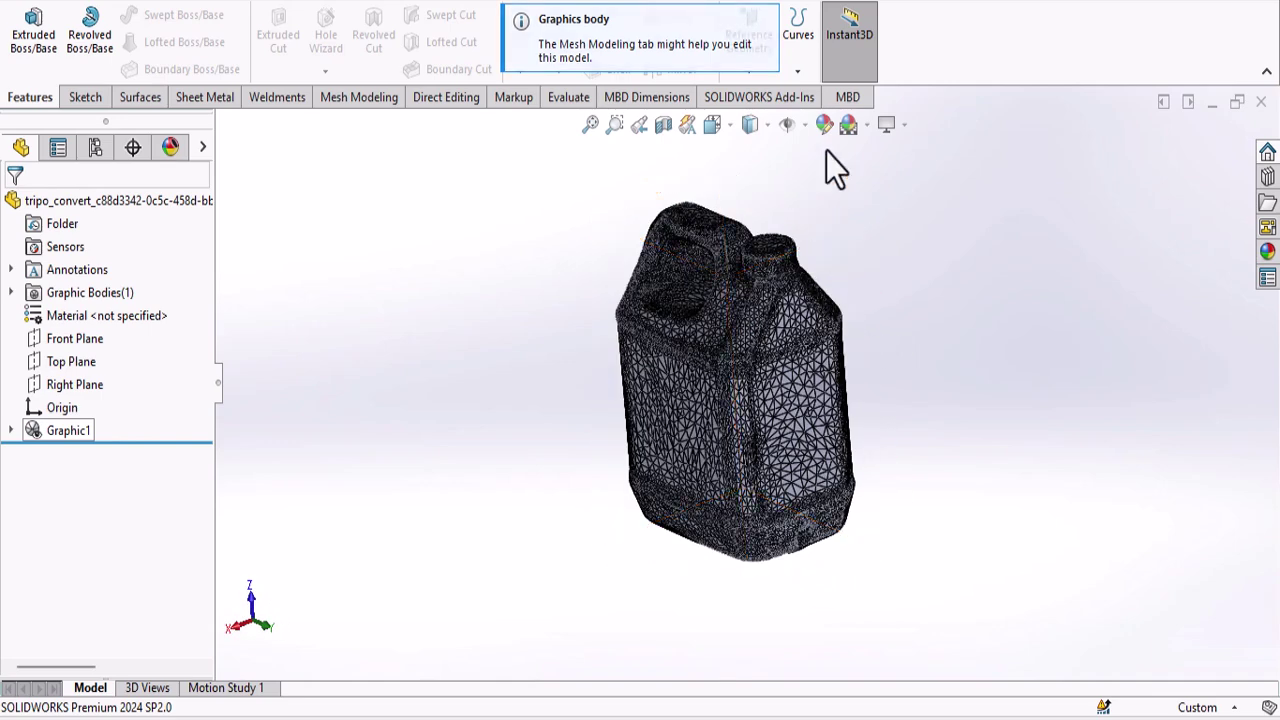
left_click(766, 126)
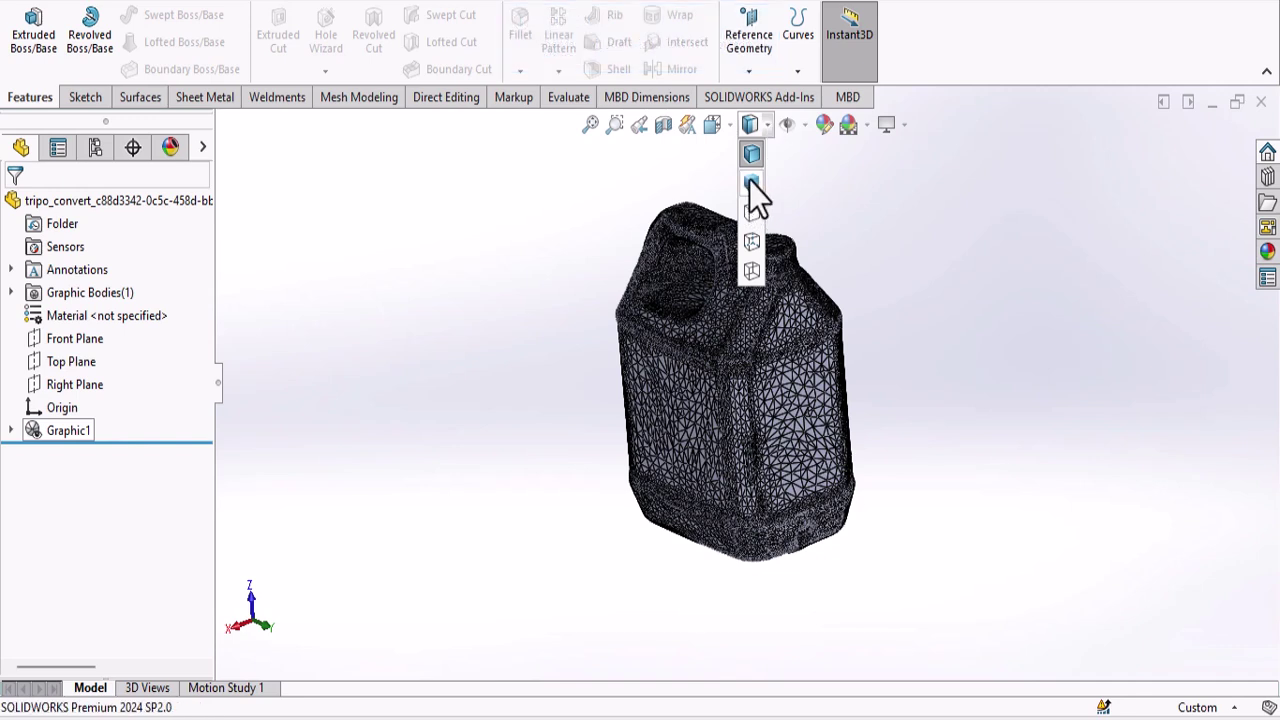
left_click(751, 184)
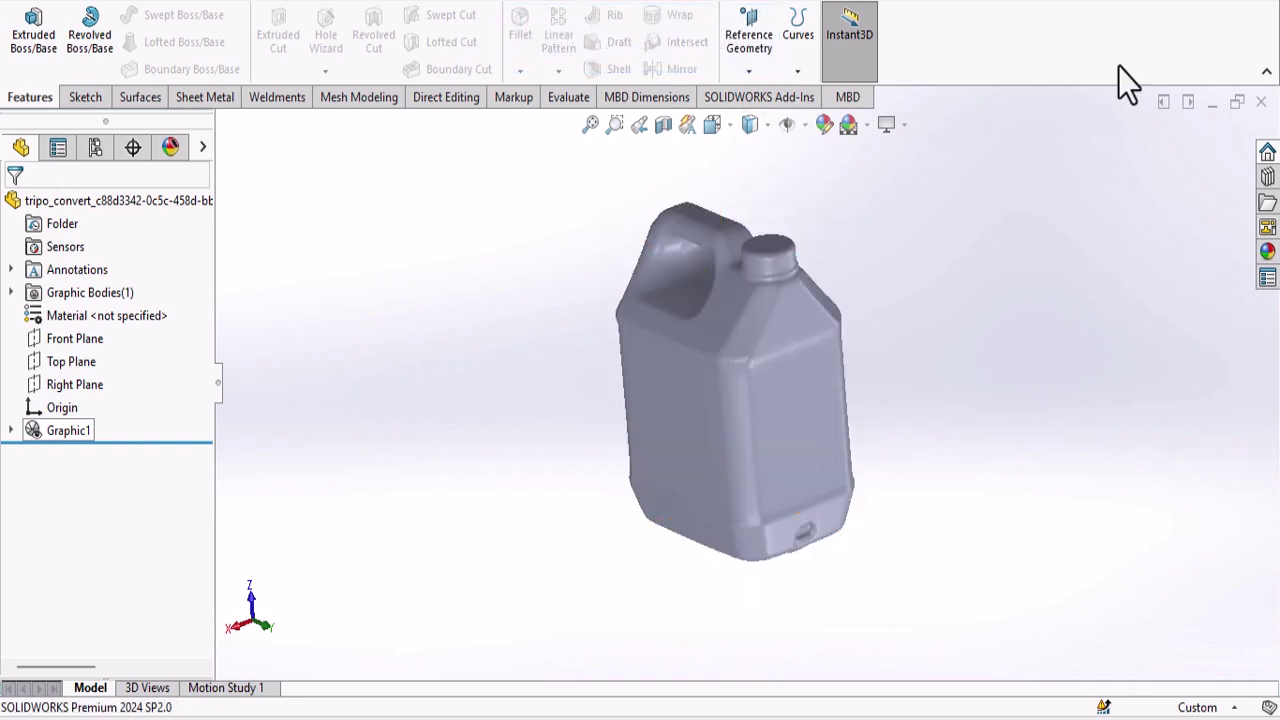
left_click(1208, 12)
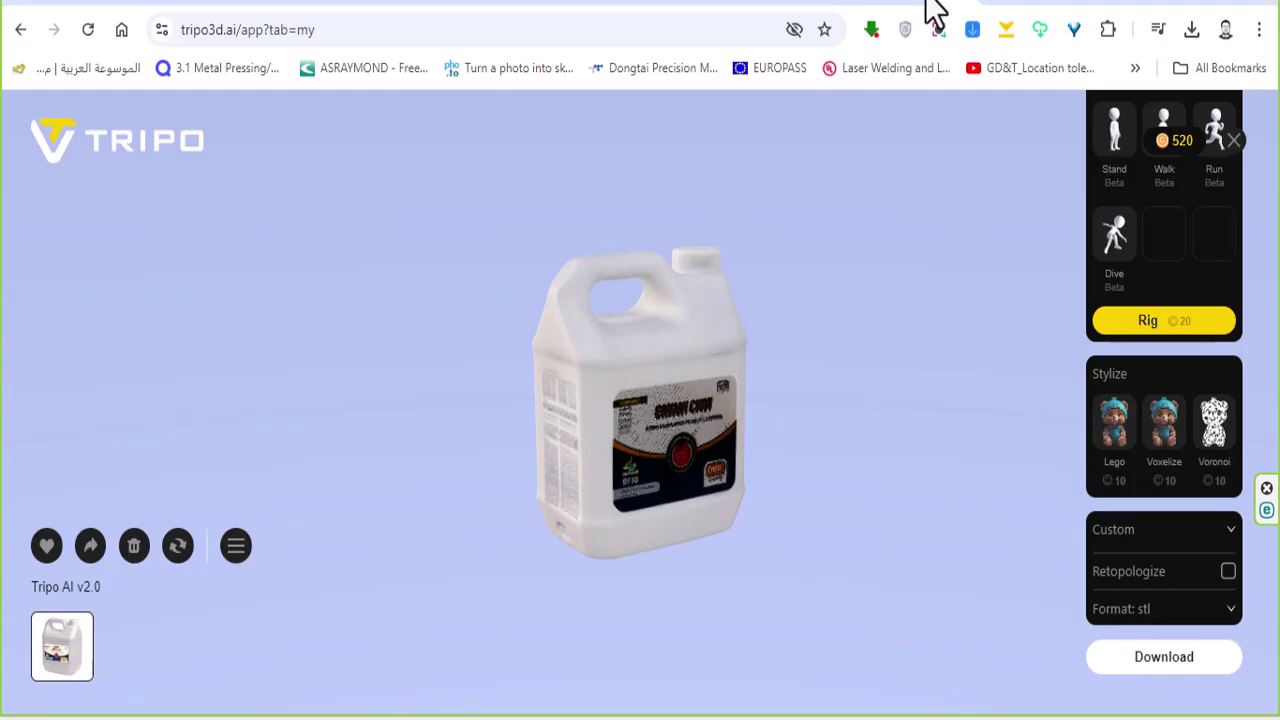
- Close the jerrycan viewer and re-enter the Tripo app from the homepage
left_click(1236, 143)
left_click(95, 148)
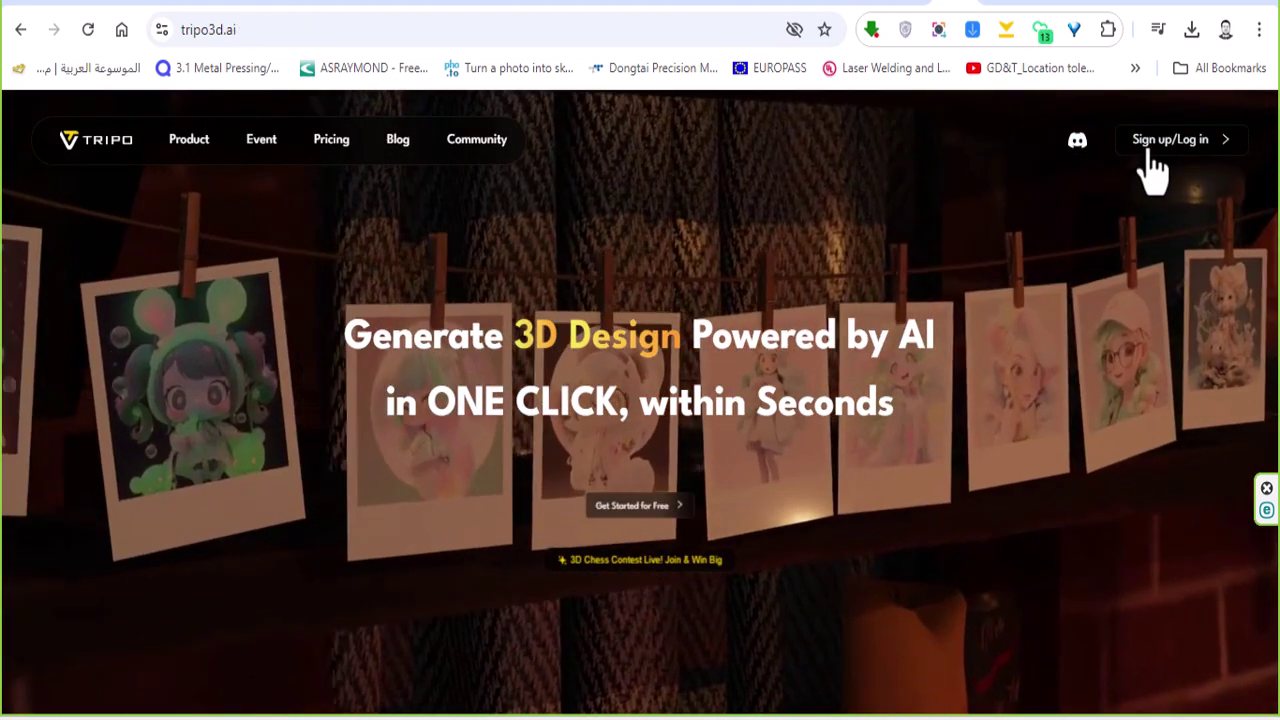
left_click(1150, 145)
- Pick the Refresh-Mineral-Water-500mL bottle photo from the ai folder as the new input image
left_click(700, 586)
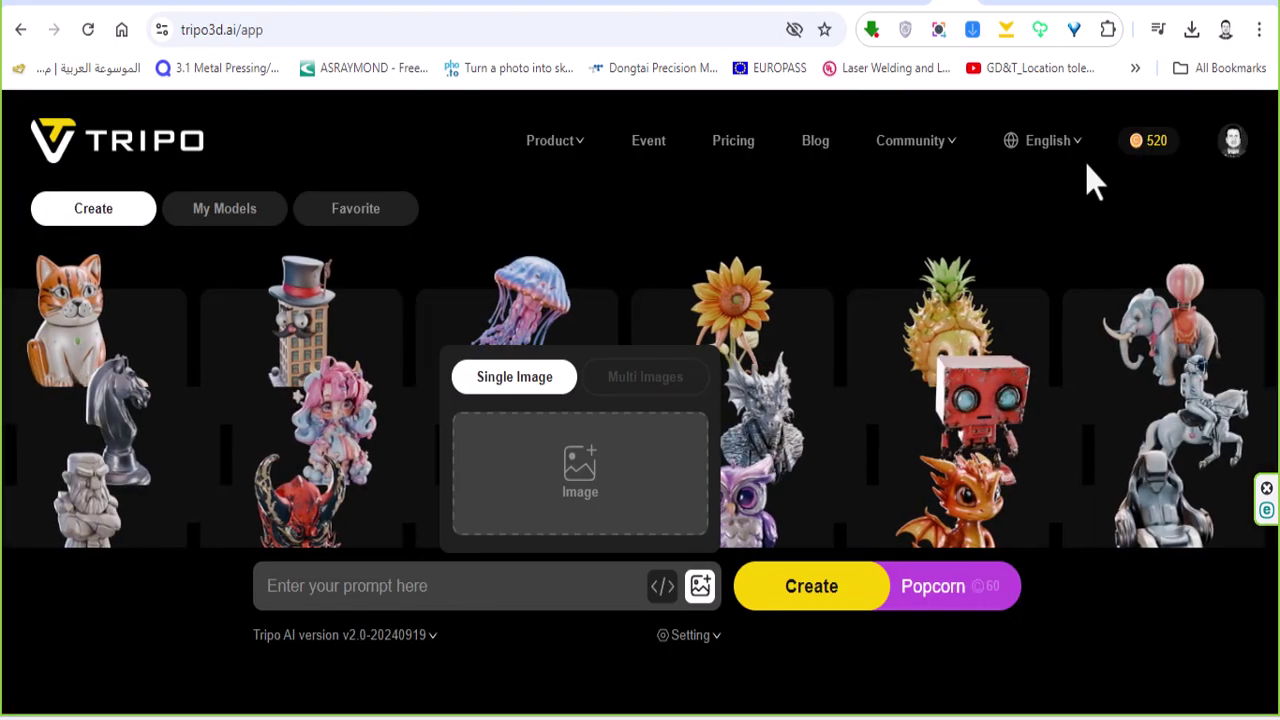
left_click(1003, 3)
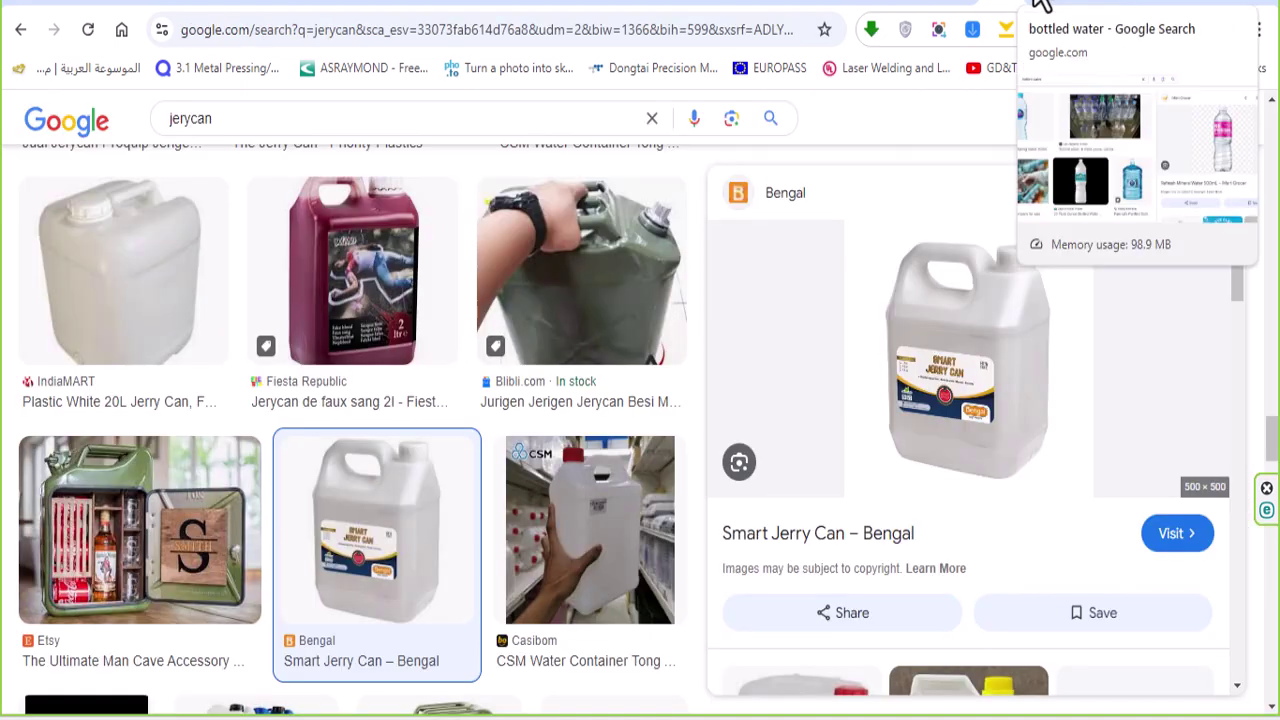
left_click(1050, 6)
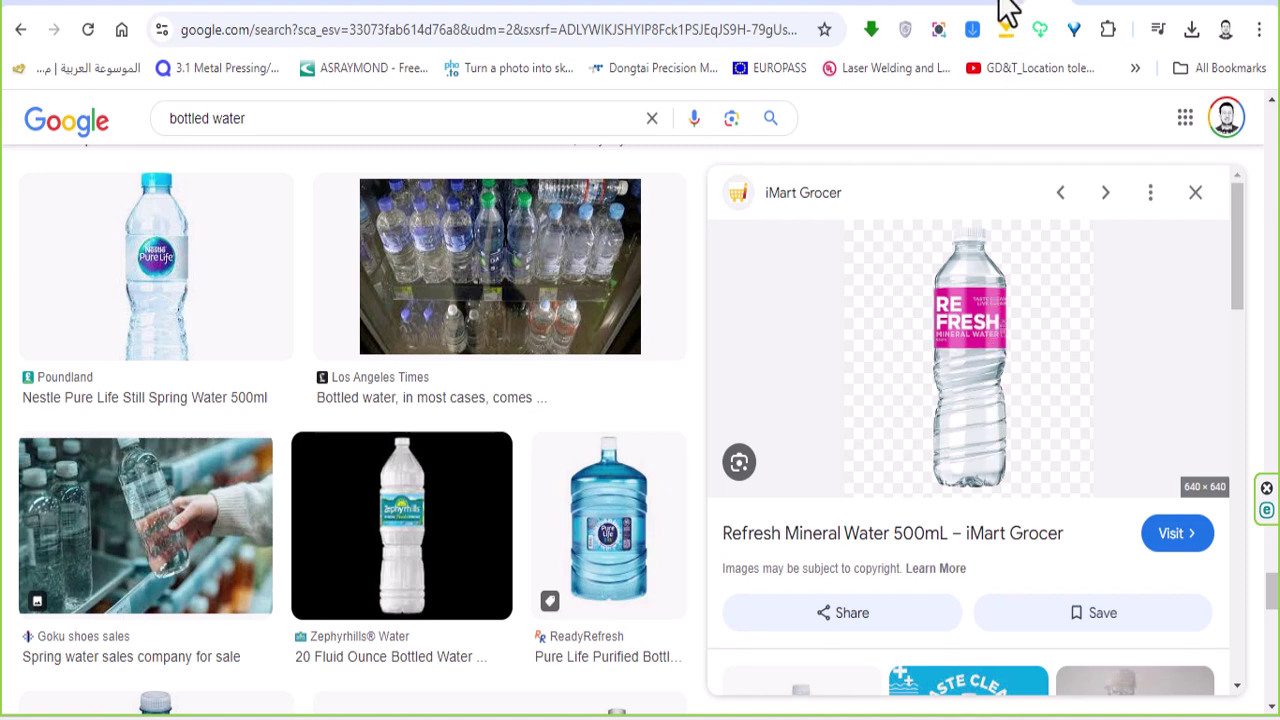
left_click(958, 4)
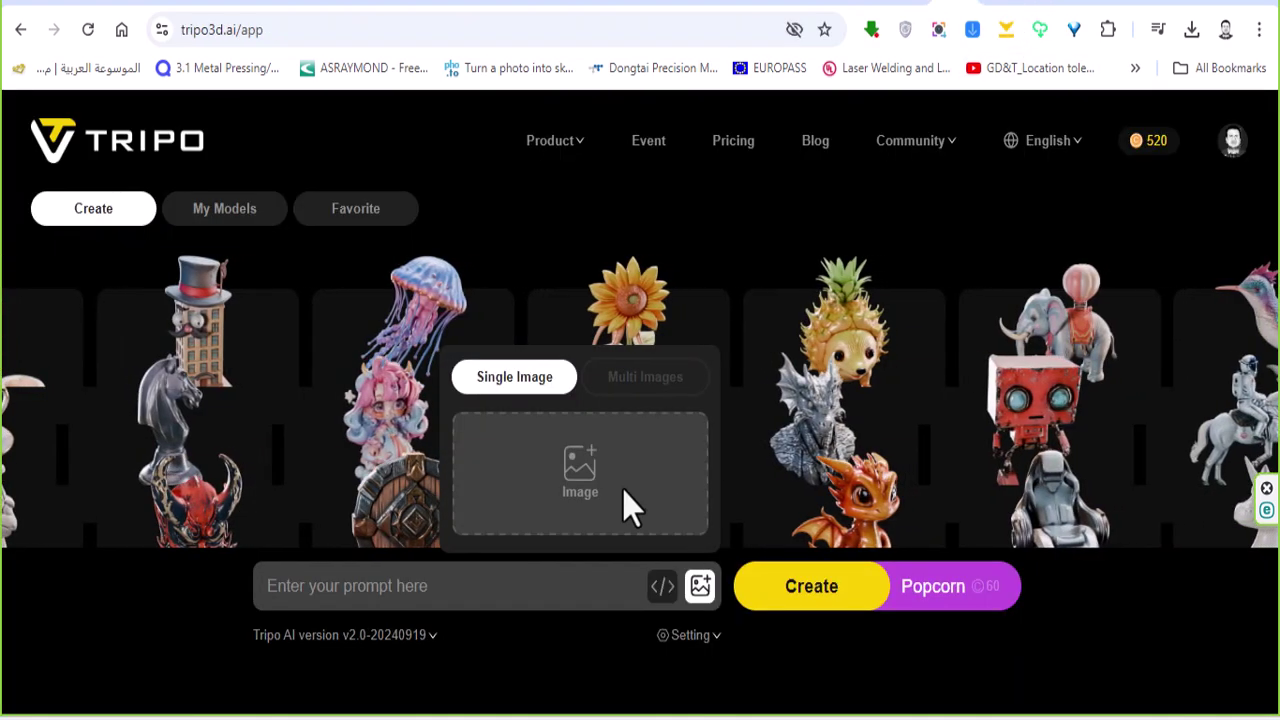
left_click(605, 510)
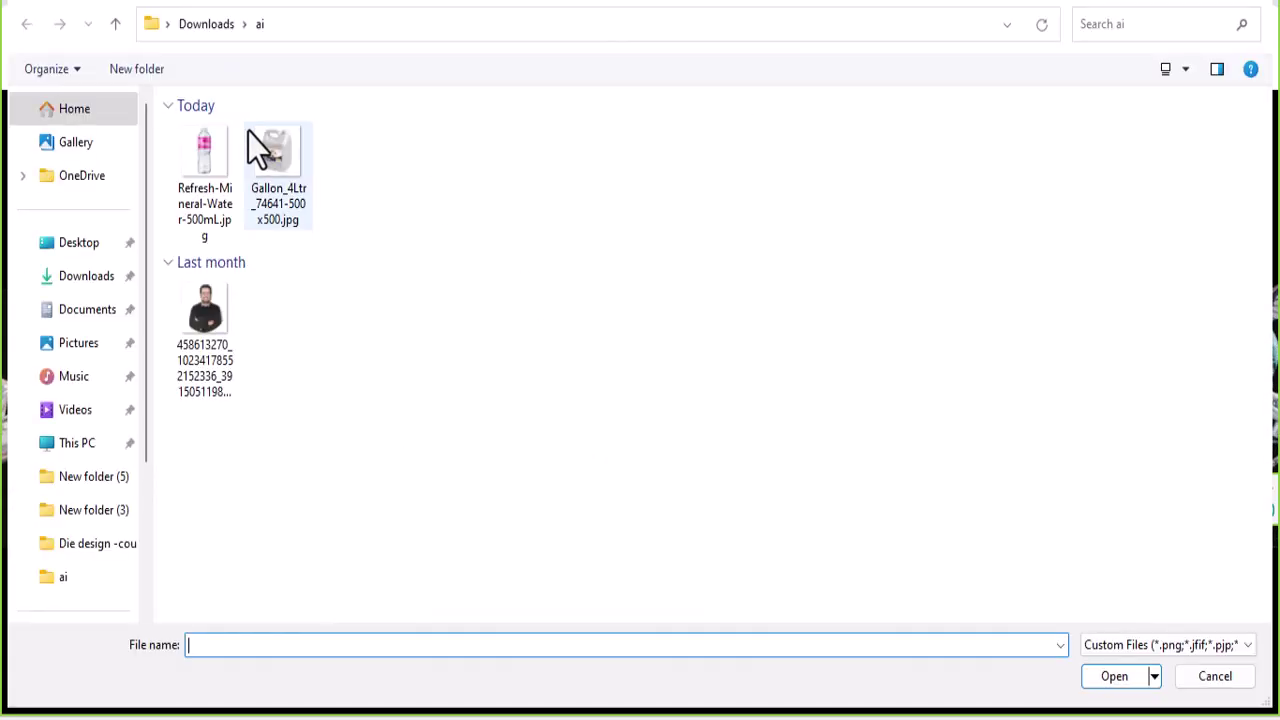
double_click(216, 160)
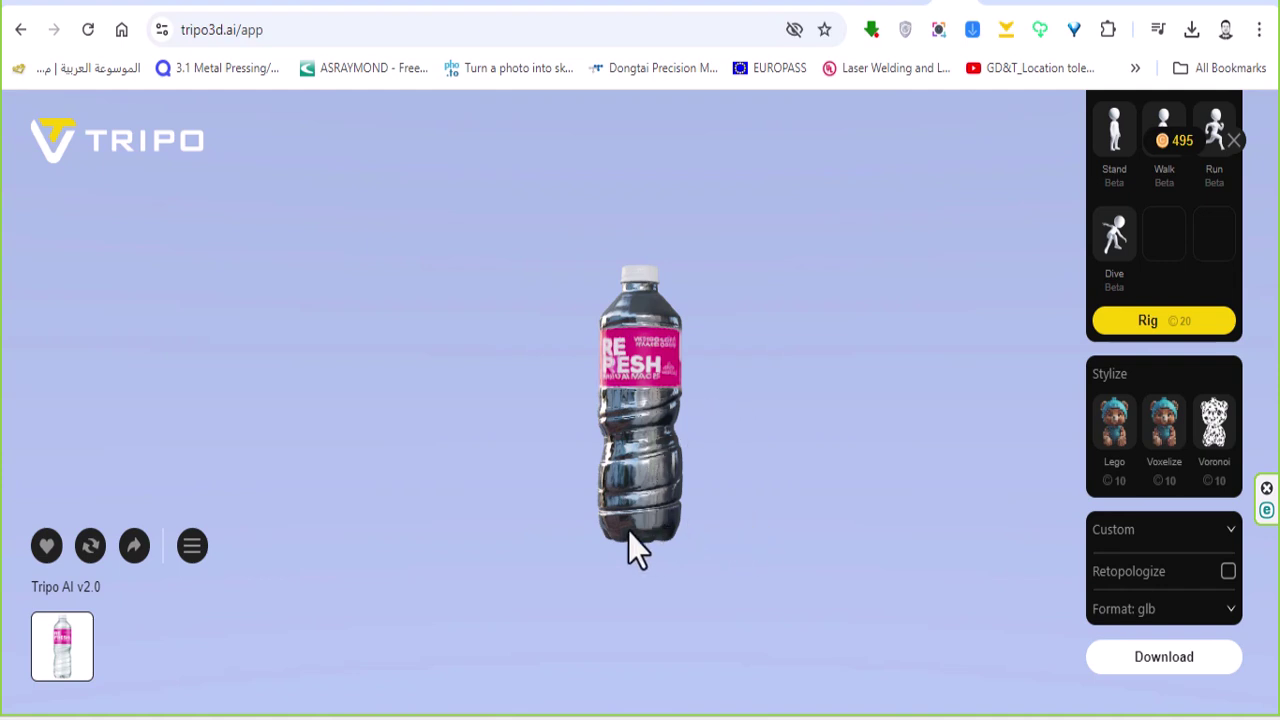
- Inspect the bottle model, then save it as a 4,028 KB STL in the ai folder instead of glb
left_click_drag(628, 533, 668, 458)
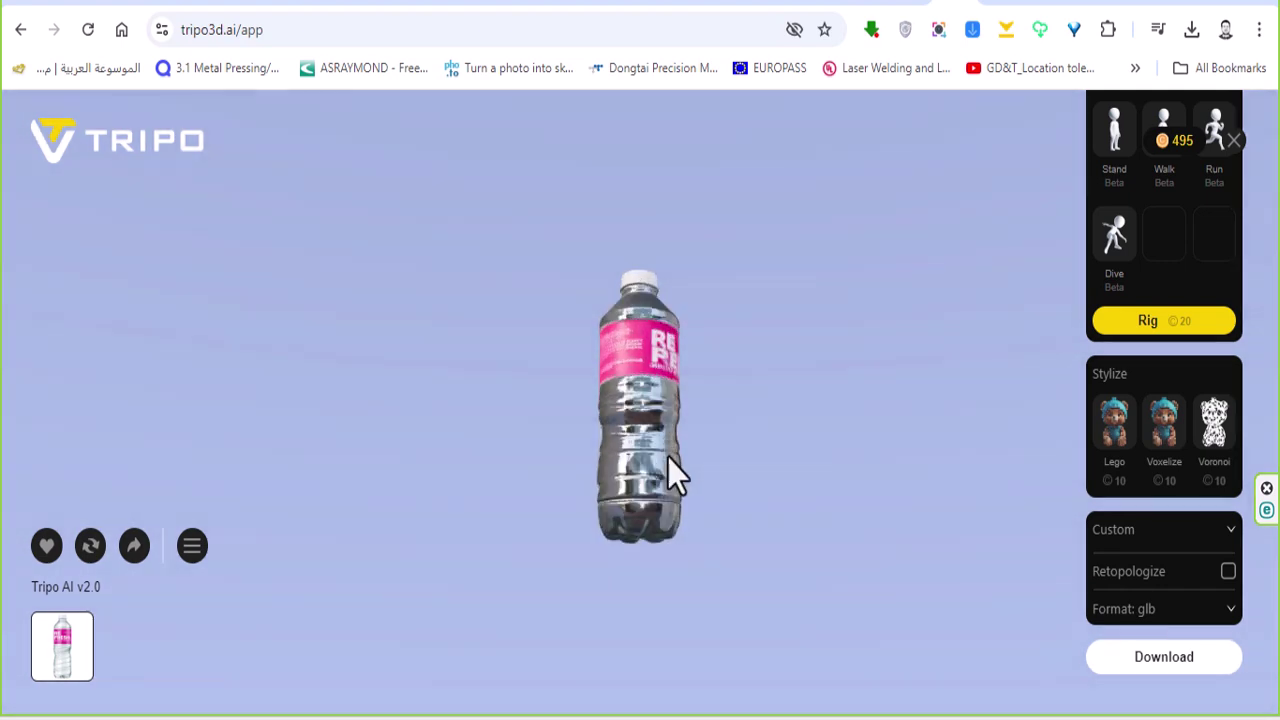
scroll(658, 346, "up", 5)
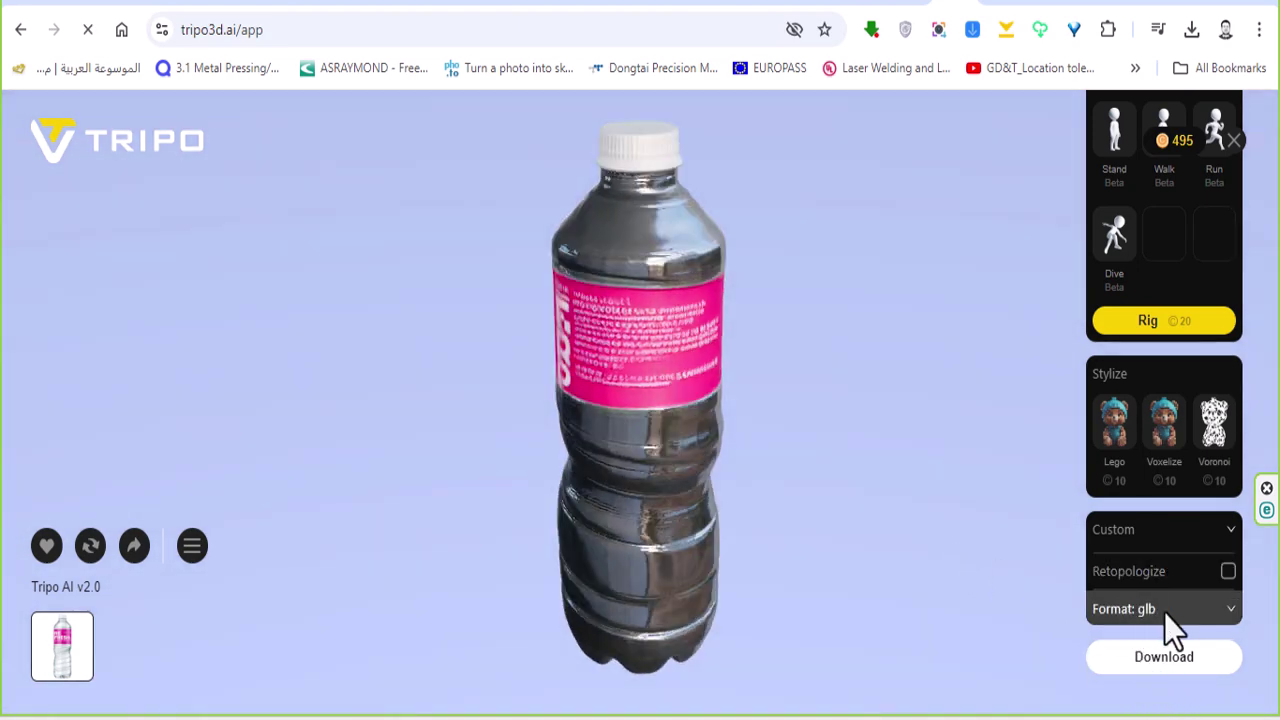
left_click(1185, 648)
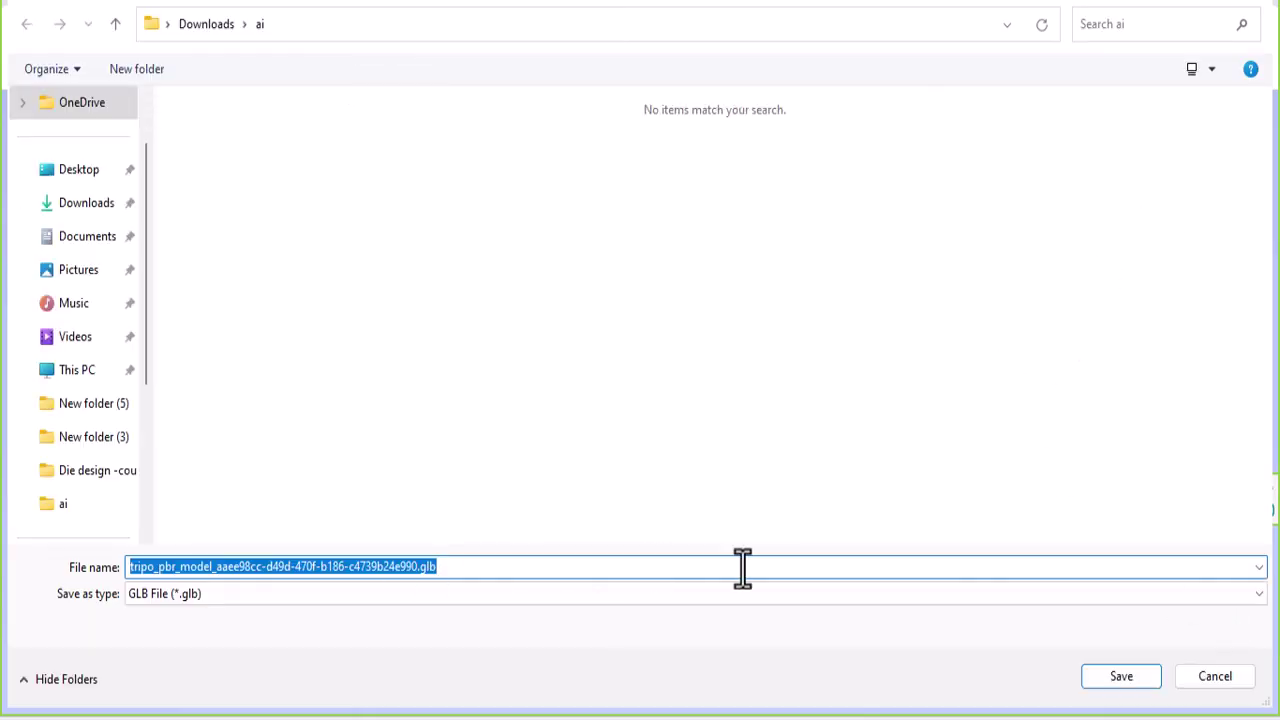
left_click(1252, 680)
left_click(1221, 612)
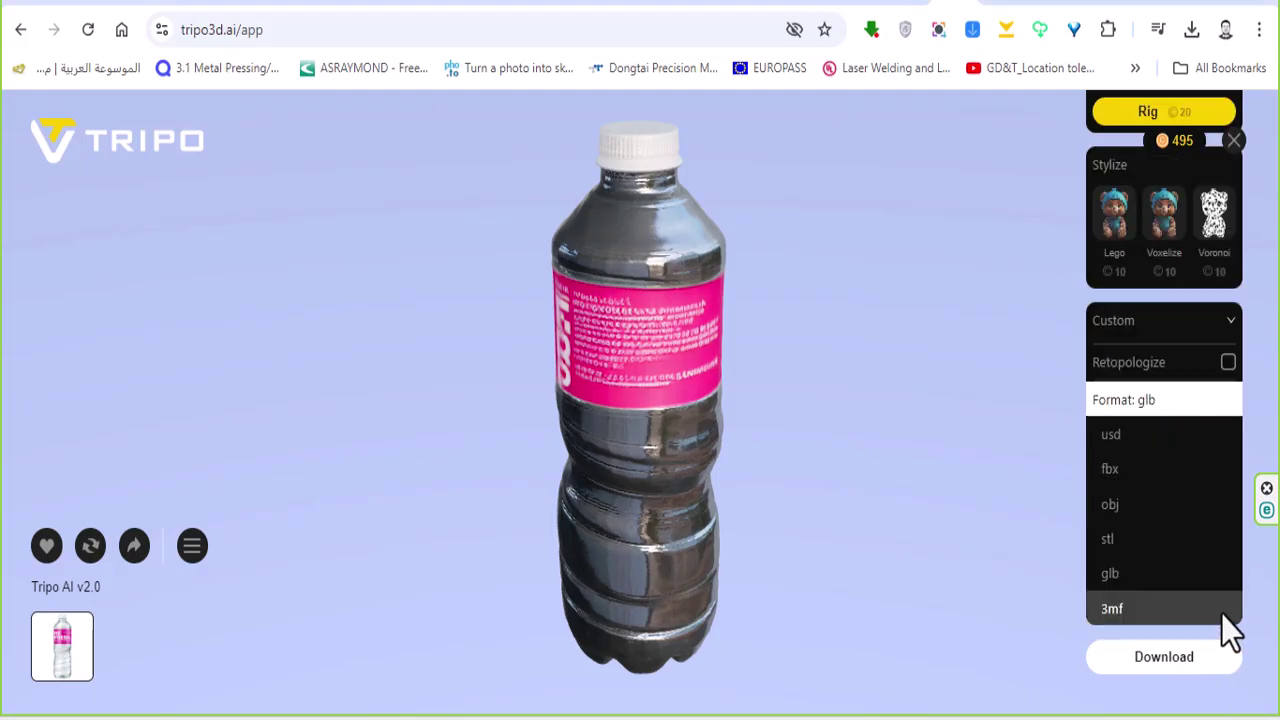
left_click(1134, 540)
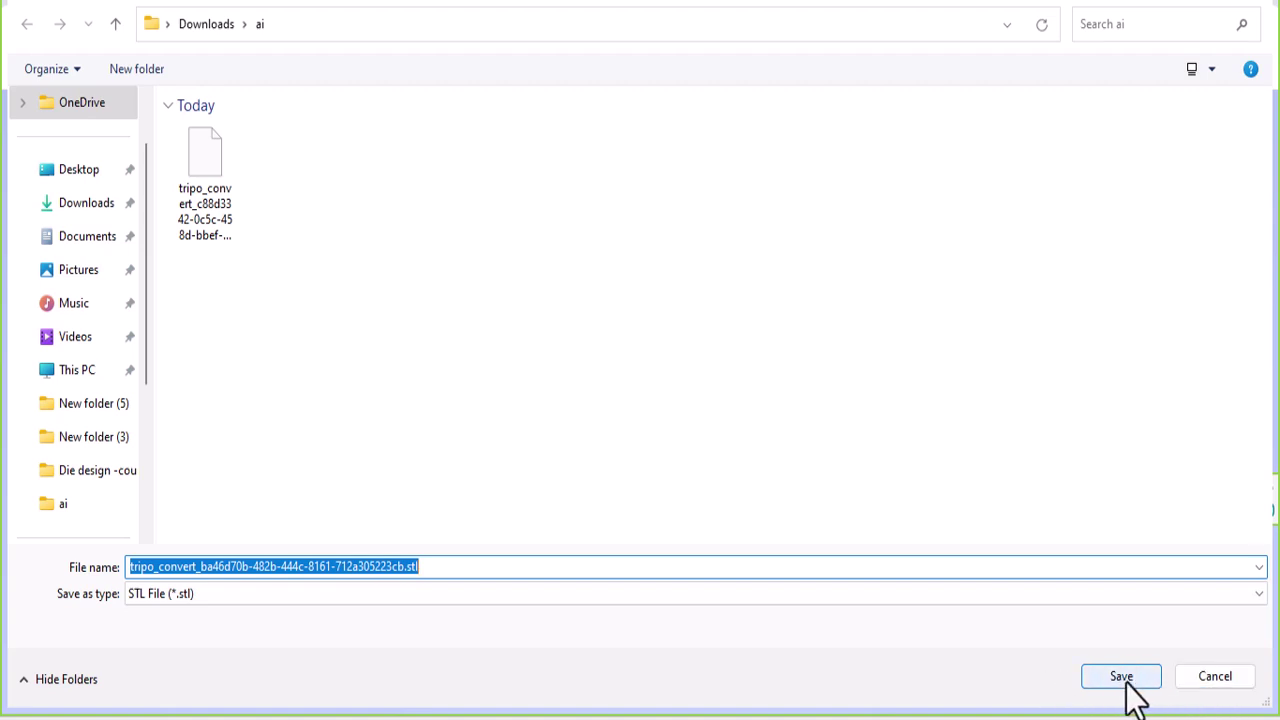
left_click(1122, 677)
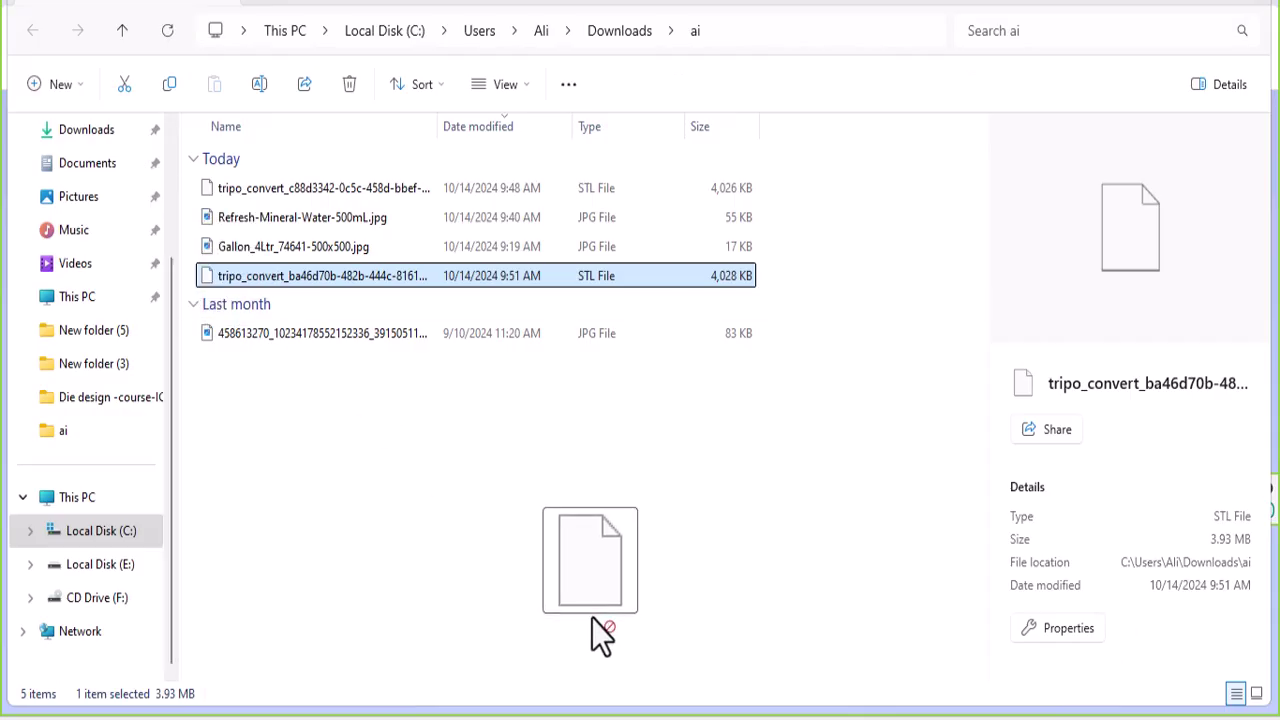
- Drop the bottle STL into SOLIDWORKS and orbit the mesh to view it lengthwise
left_click_drag(592, 618, 600, 651)
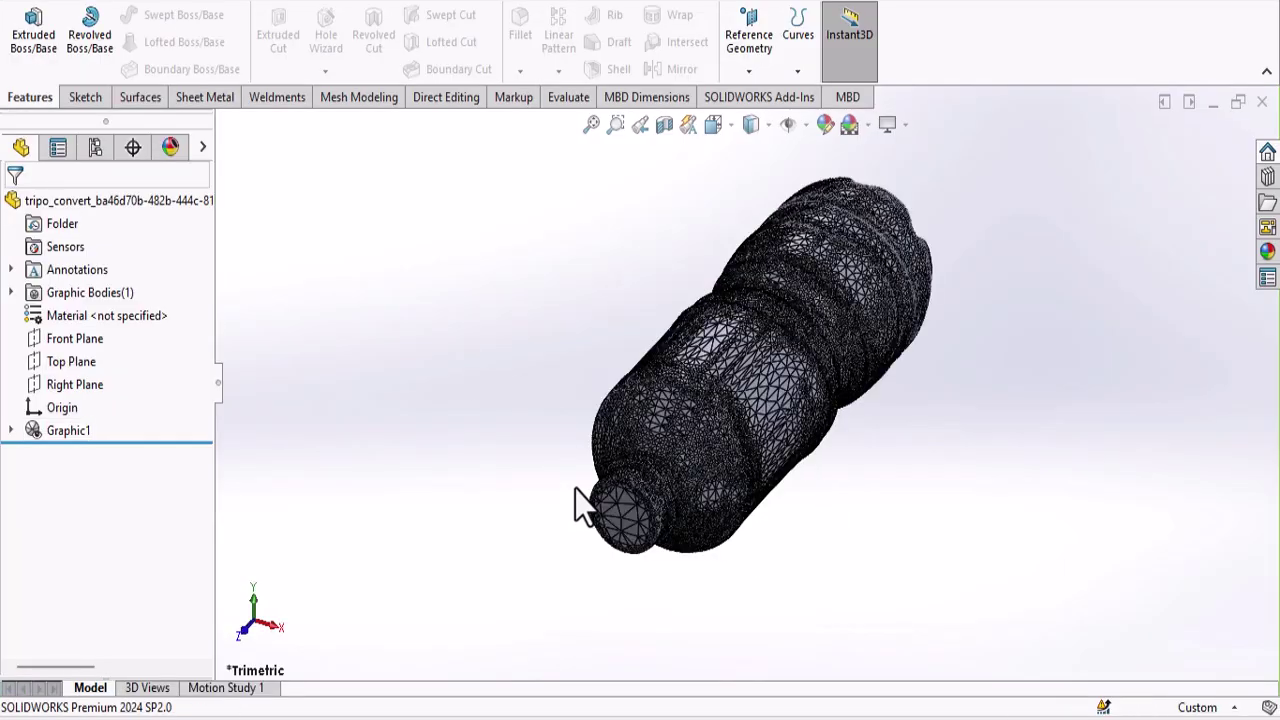
middle_click_drag(738, 371, 606, 440)
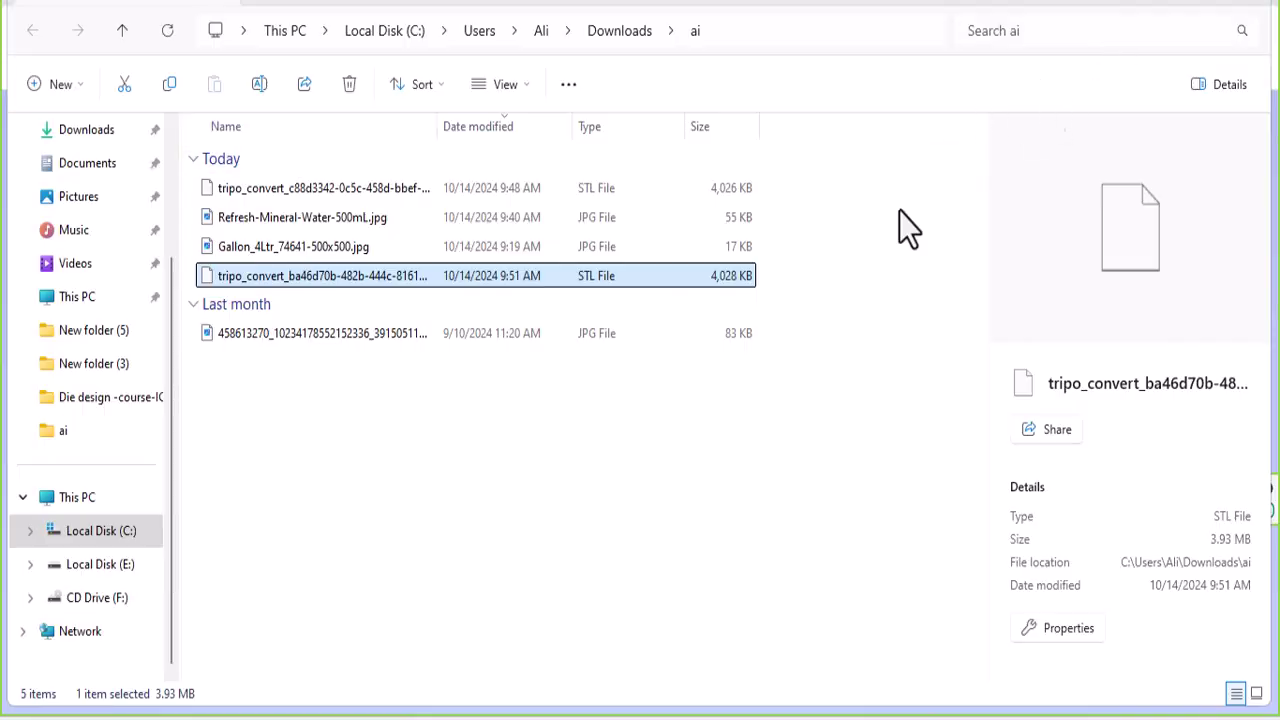
- Back in Tripo, close the bottle model viewer and its preview
left_click(286, 614)
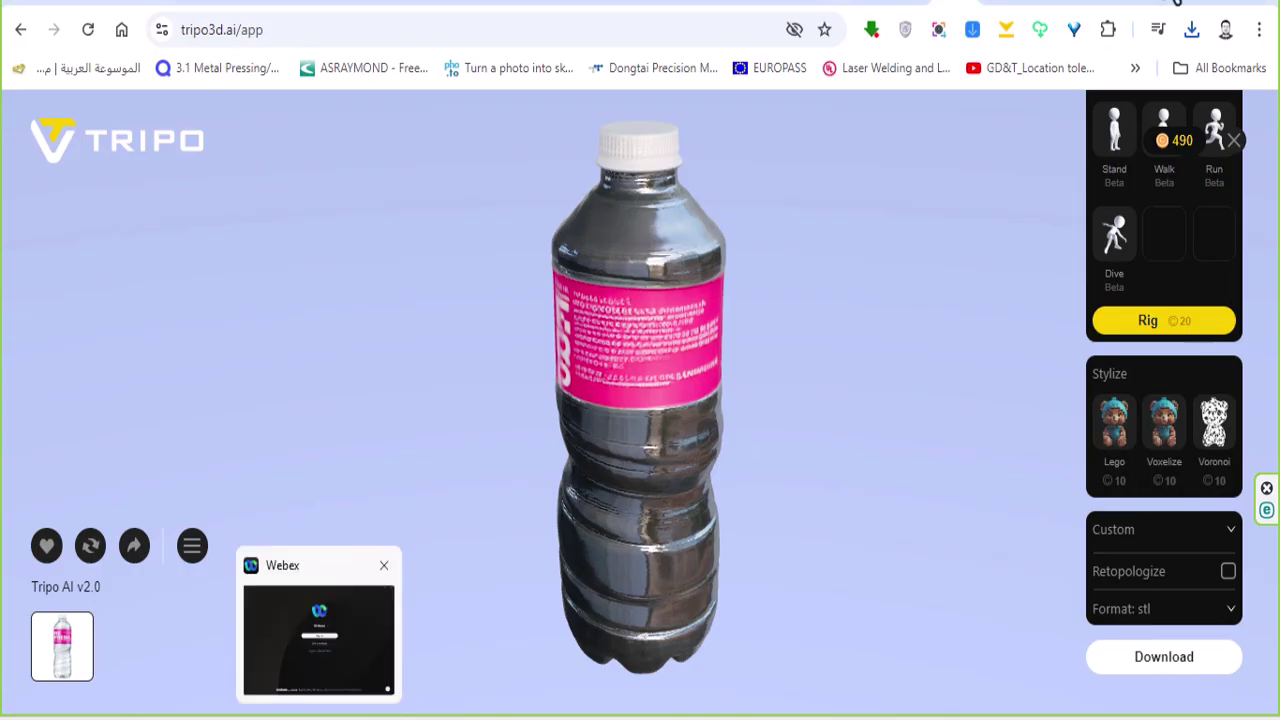
left_click(1235, 145)
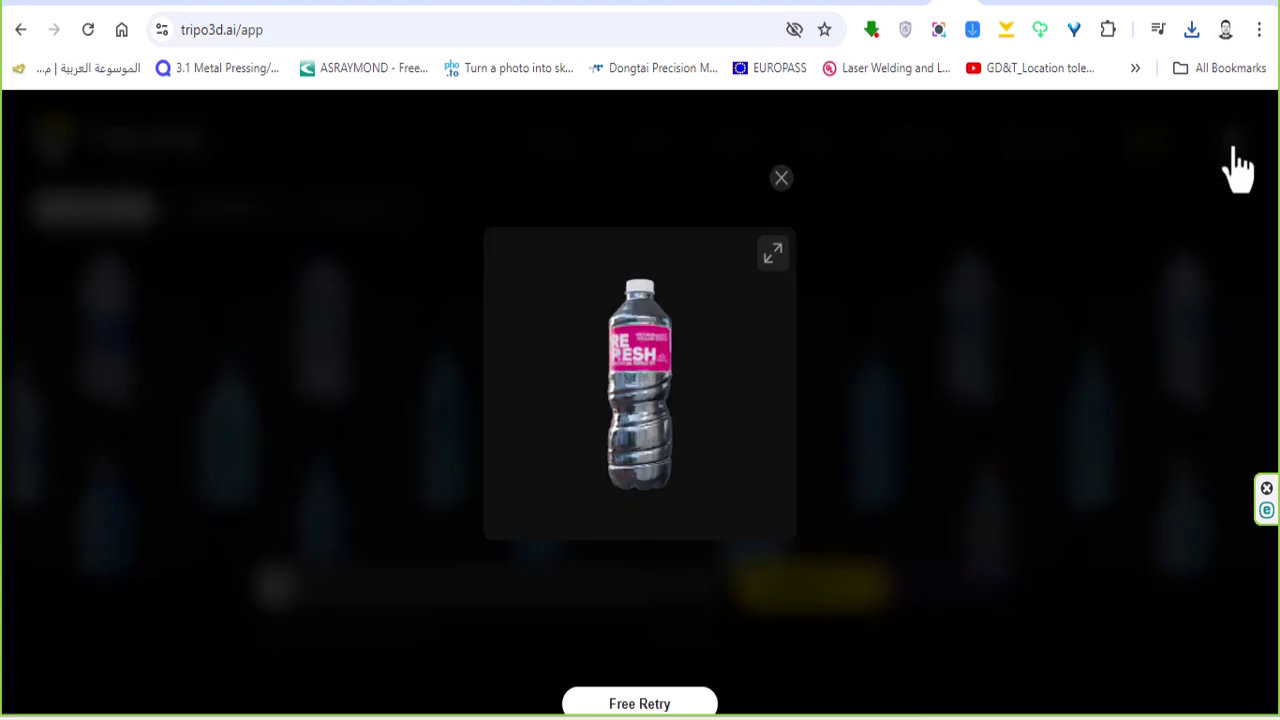
left_click(781, 179)
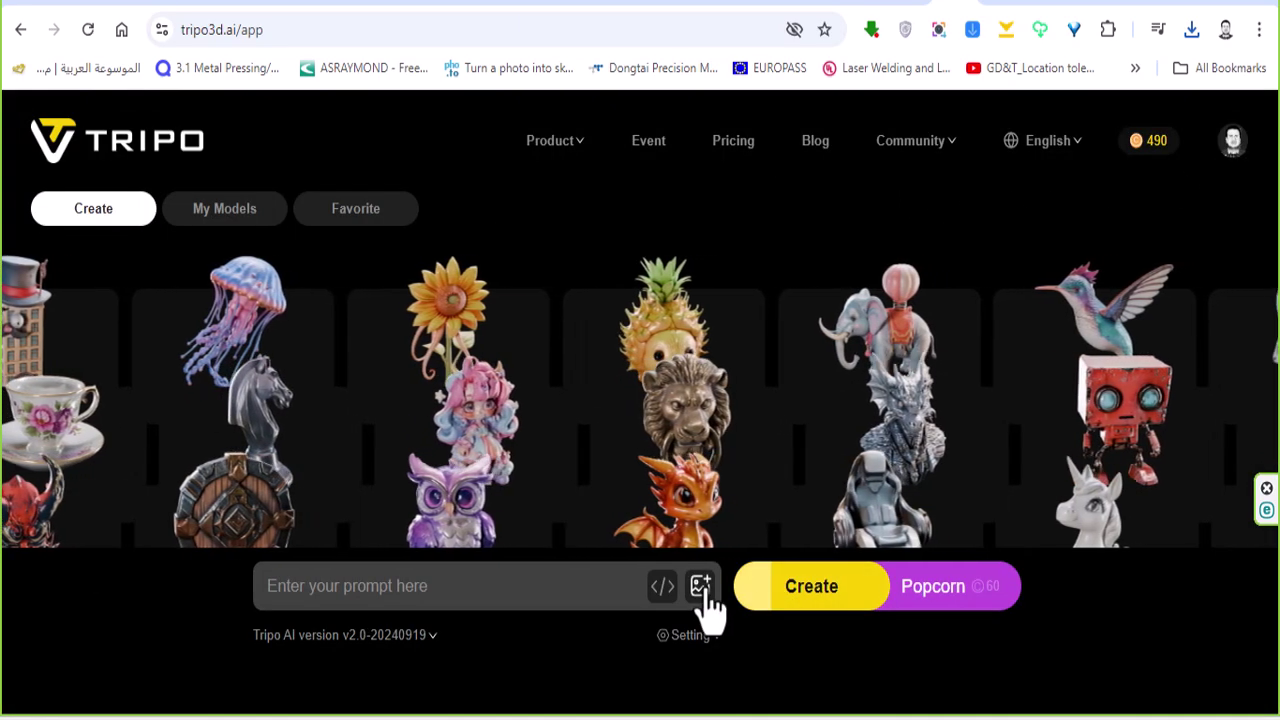
- Upload the portrait photo, generate its 3D model and orbit it to see the profile
left_click(701, 600)
left_click(592, 475)
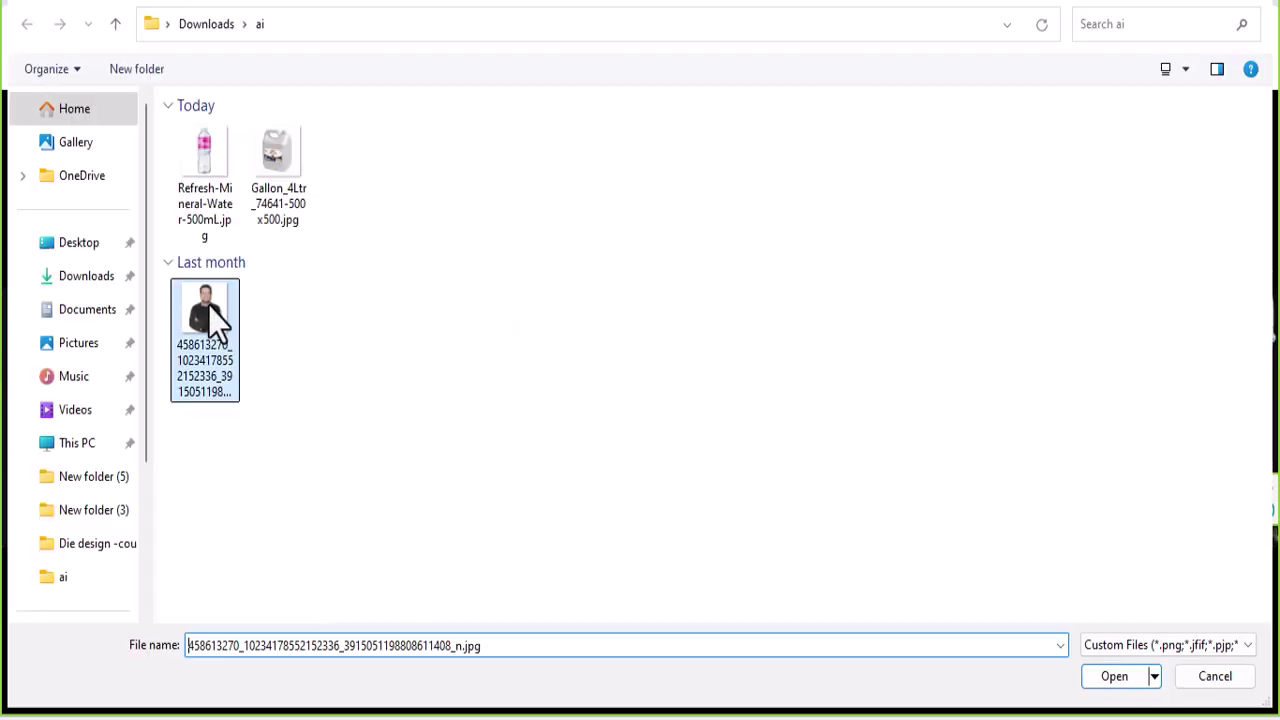
double_click(208, 305)
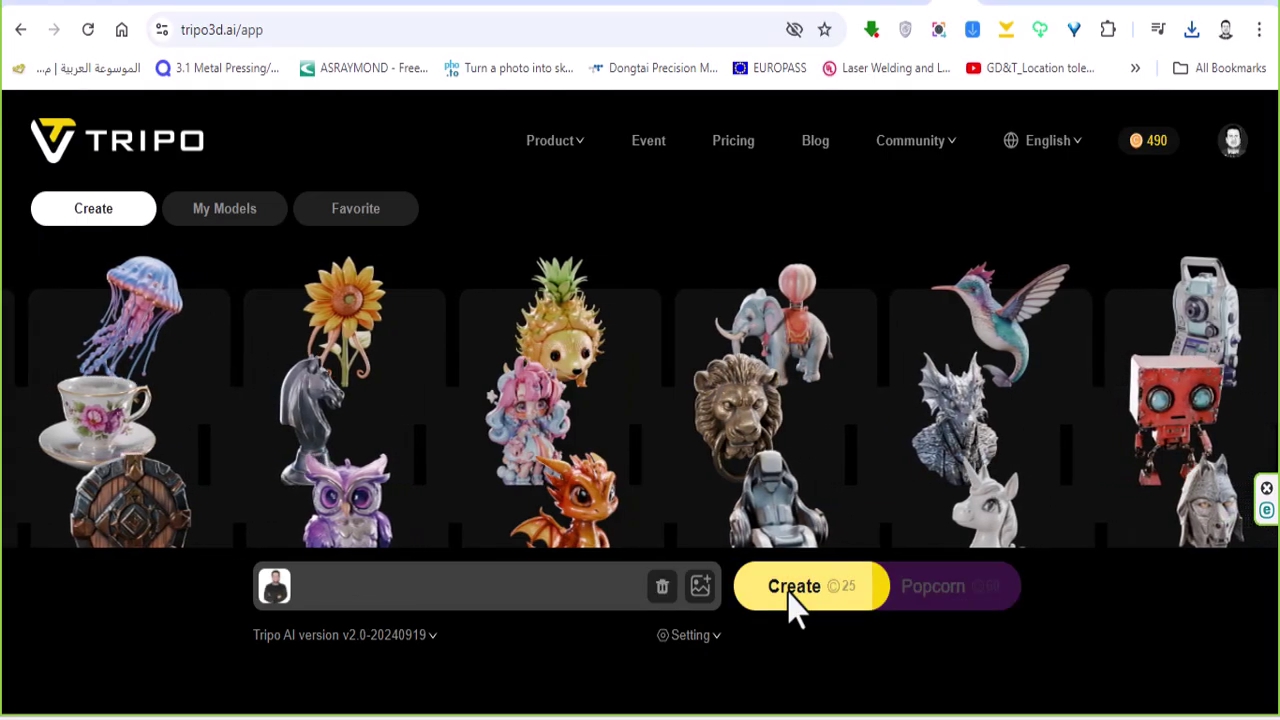
left_click(795, 592)
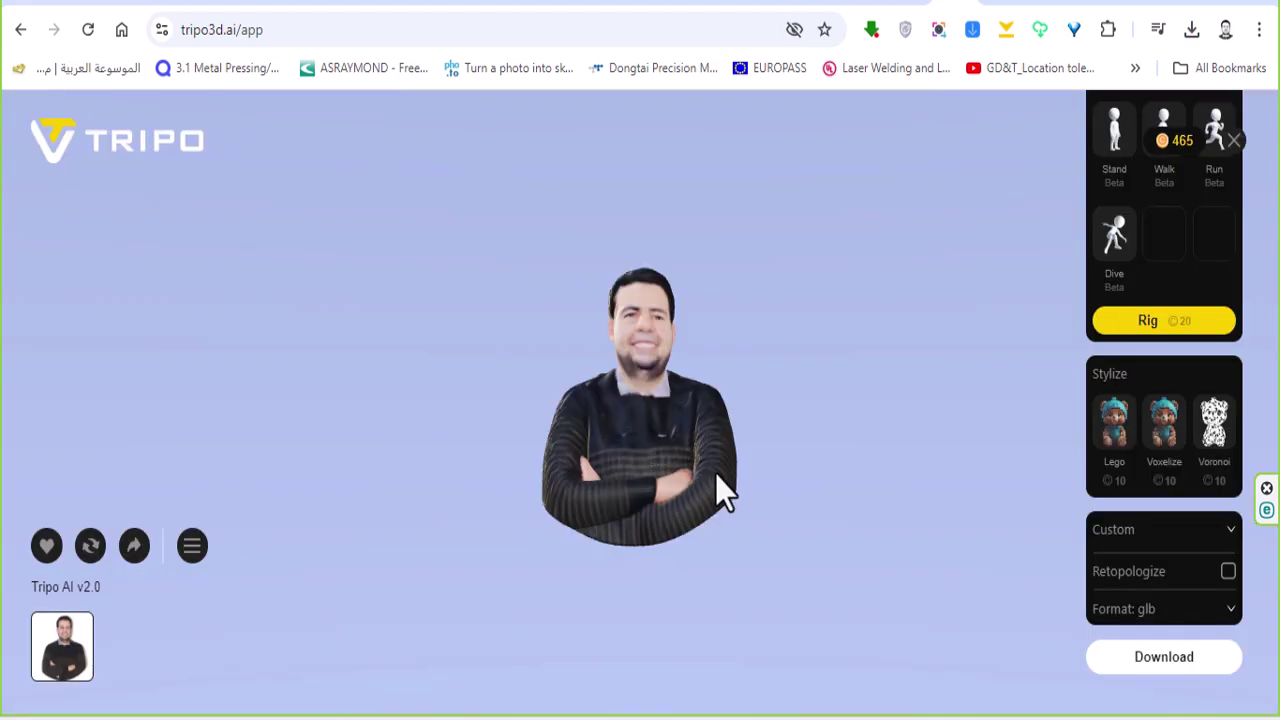
left_click_drag(662, 421, 620, 470)
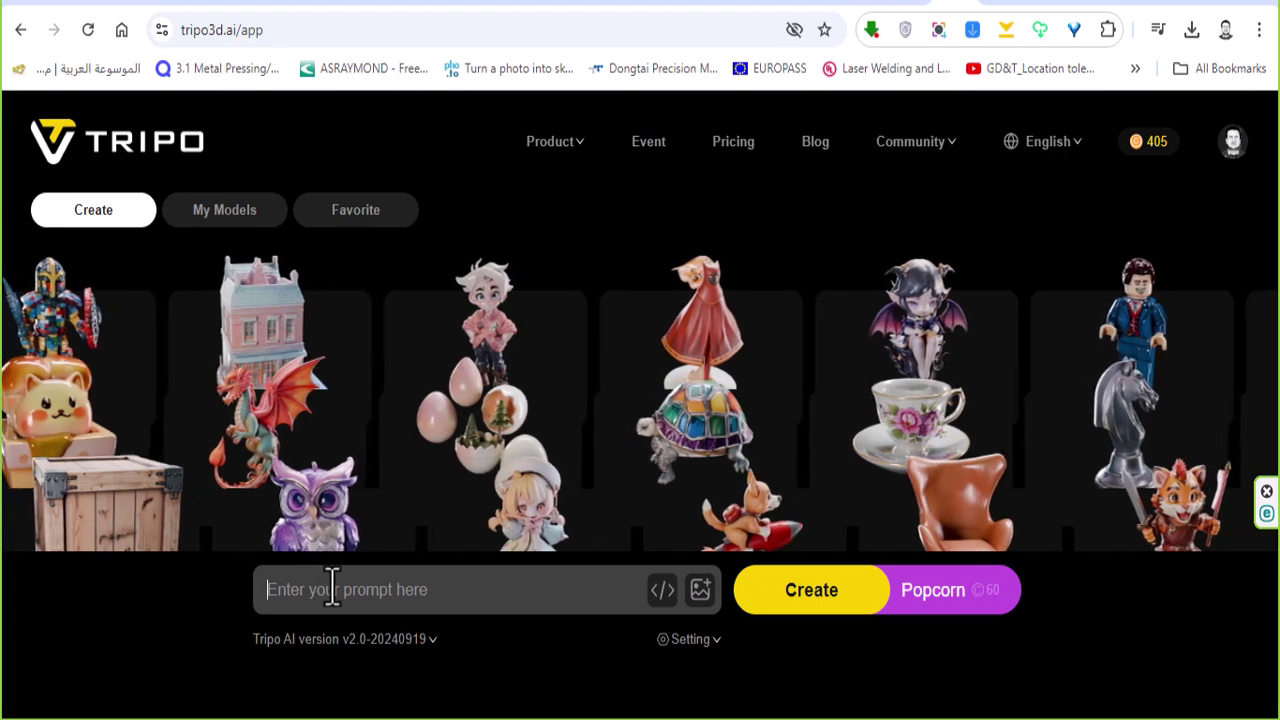
- Enter 'cnc machine' as the text prompt
left_click(332, 589)
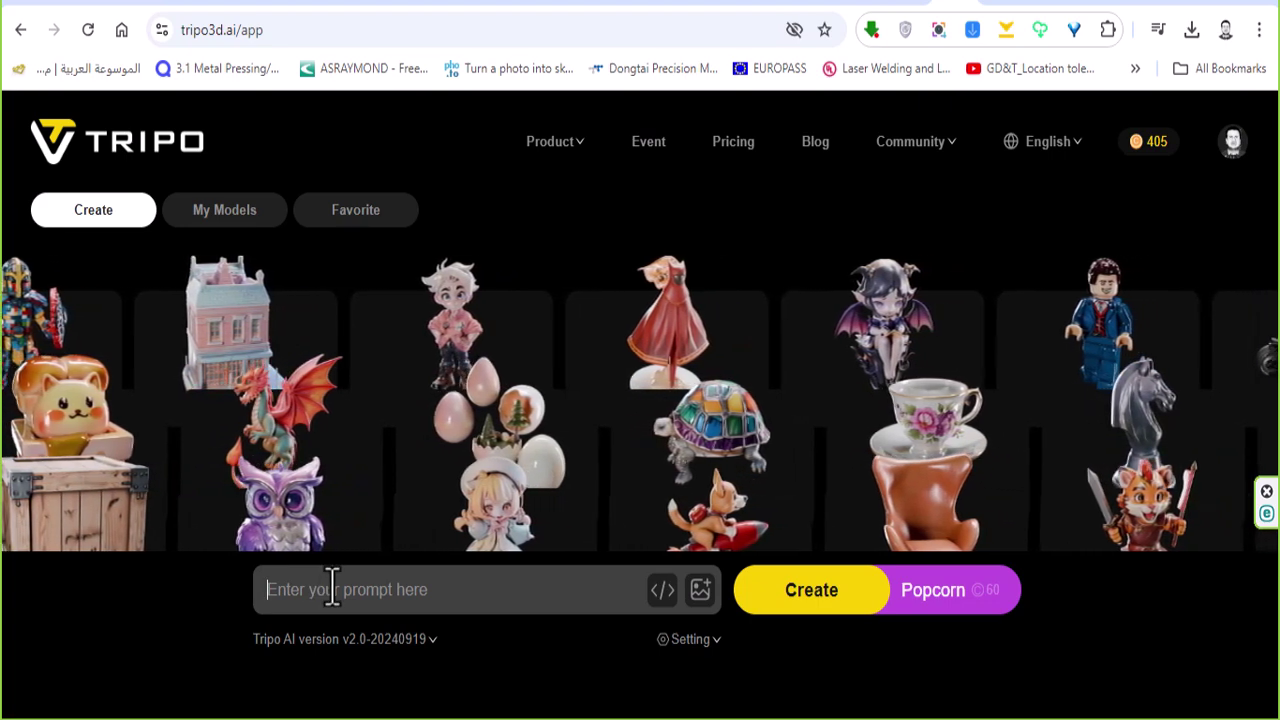
type("cnc machine")
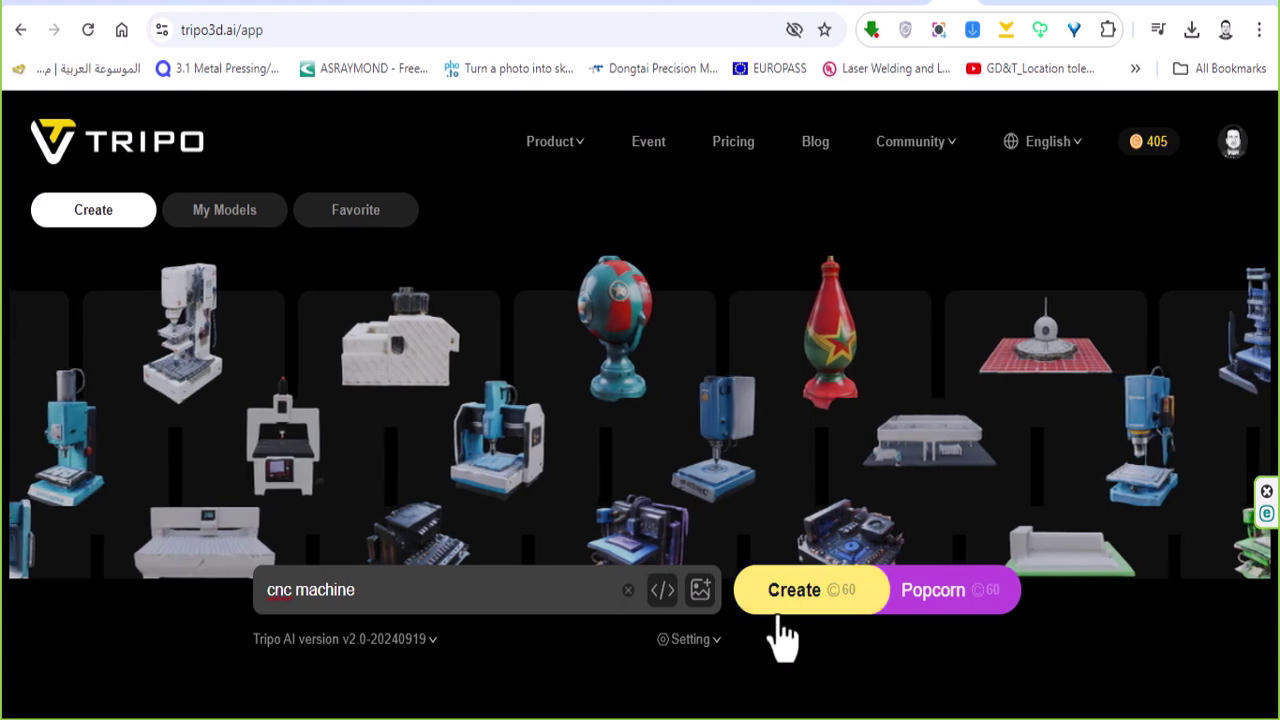
- Generate the four cnc machine models and load one into the viewer
left_click(826, 596)
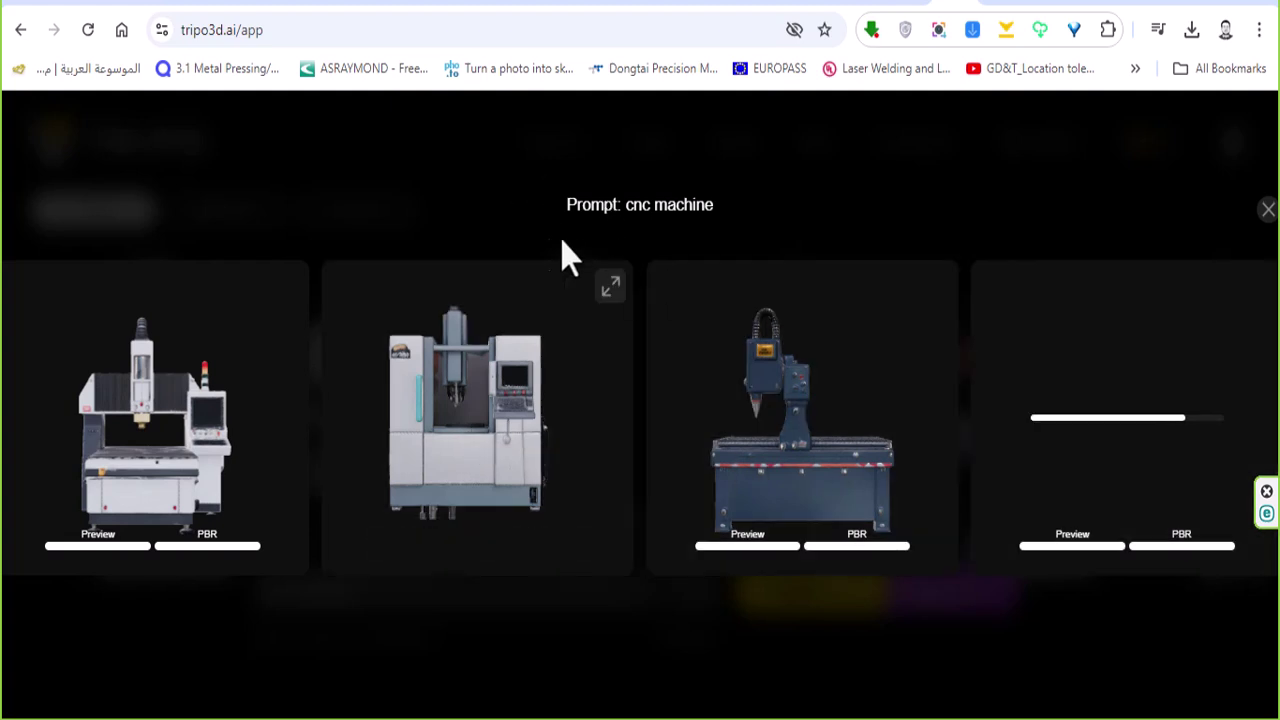
left_click(611, 289)
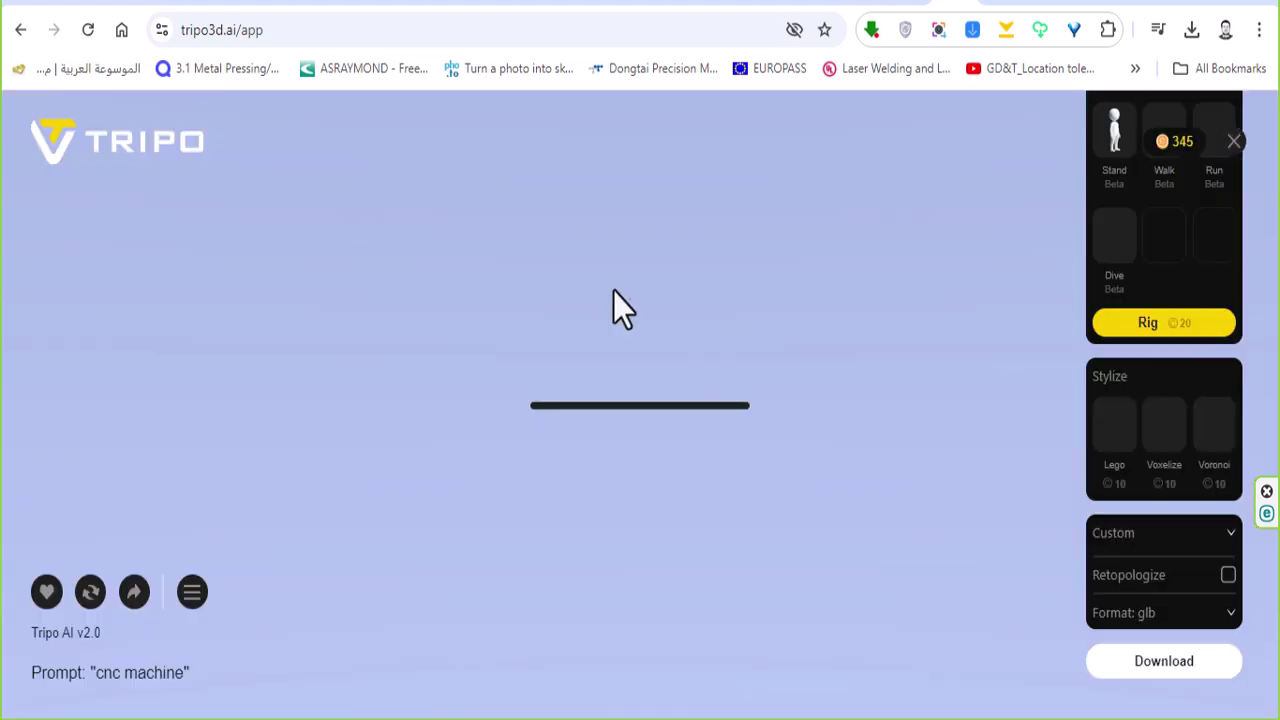